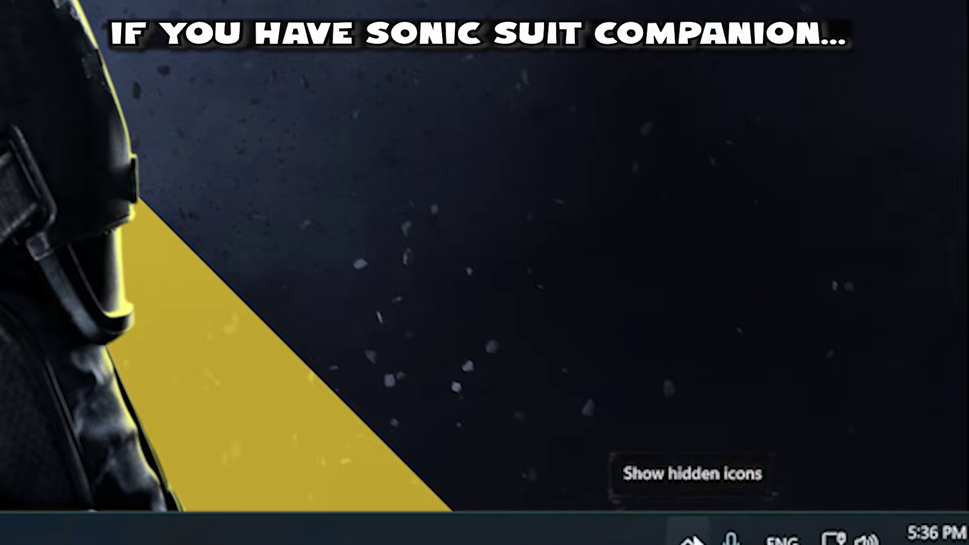
Exit the Sonic Studio companion app running in the background.
{"action": "left_click", "coordinate": [688, 539]}
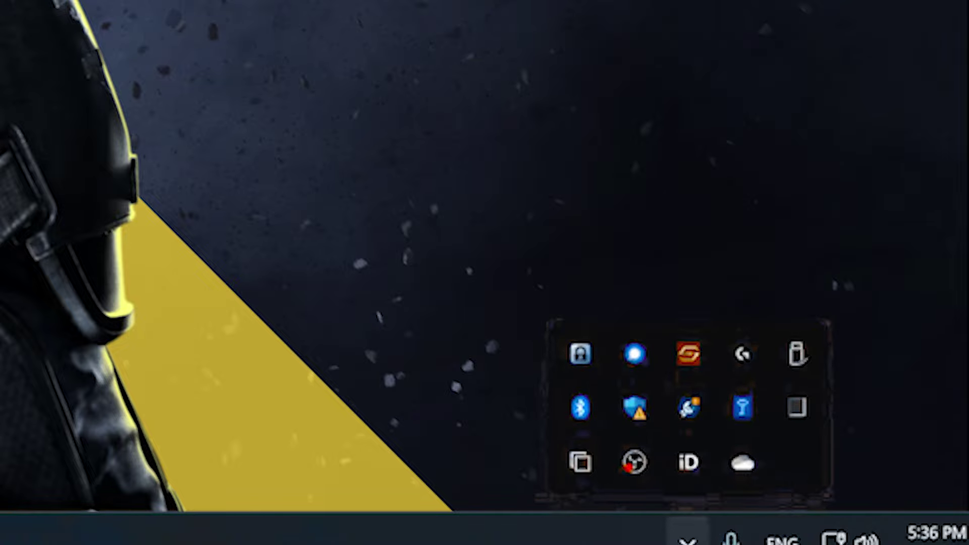
{"action": "right_click", "coordinate": [688, 357]}
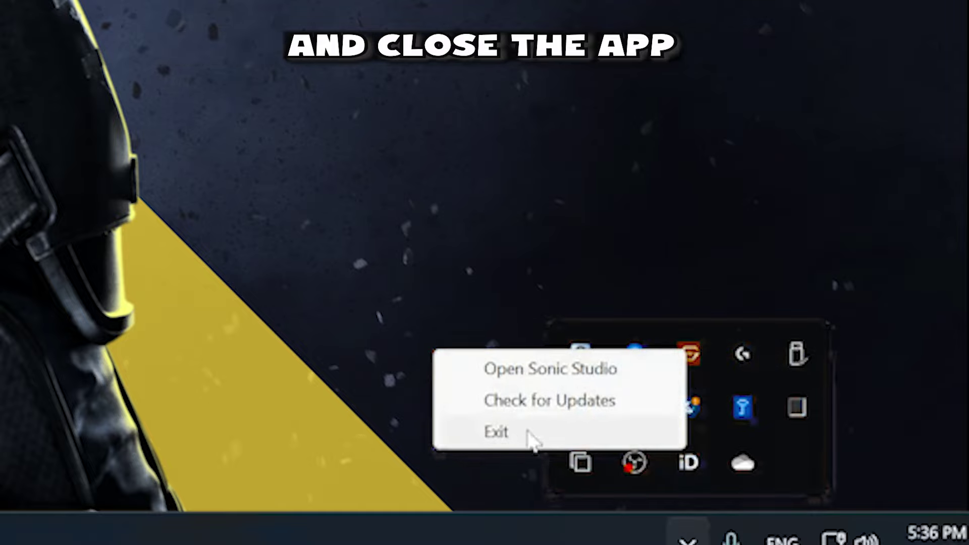
{"action": "left_click", "coordinate": [574, 440]}
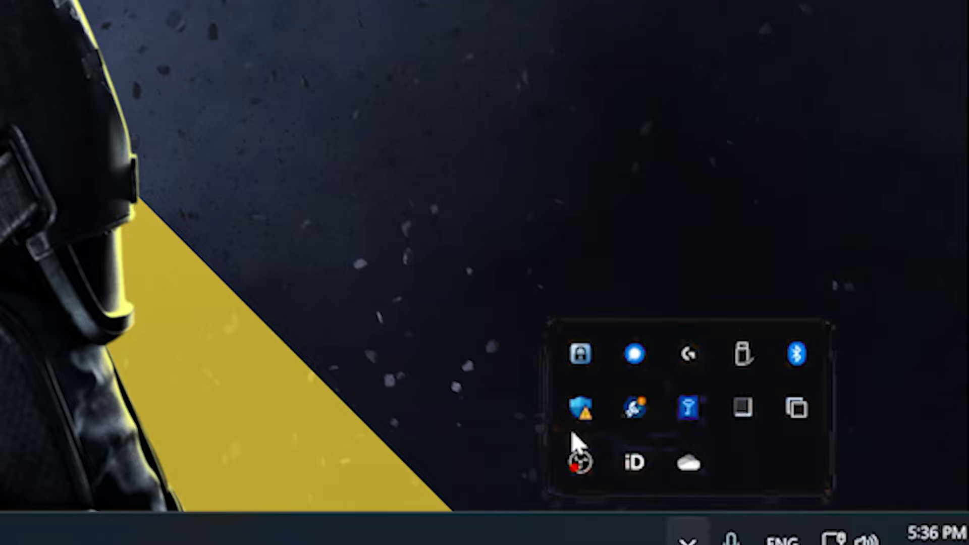
{"action": "left_click", "coordinate": [522, 316]}
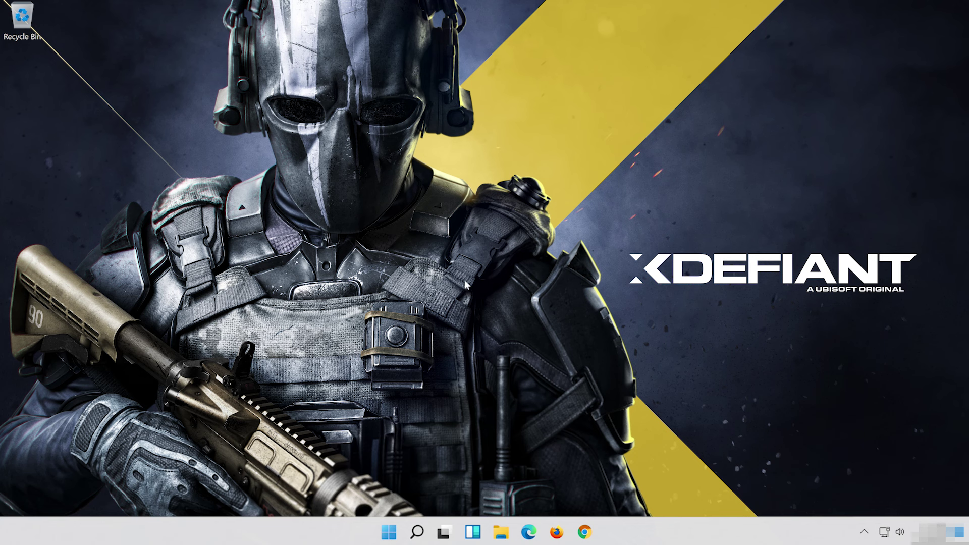
Search Windows for "control panel" and open the Control Panel.
{"action": "left_click", "coordinate": [421, 539]}
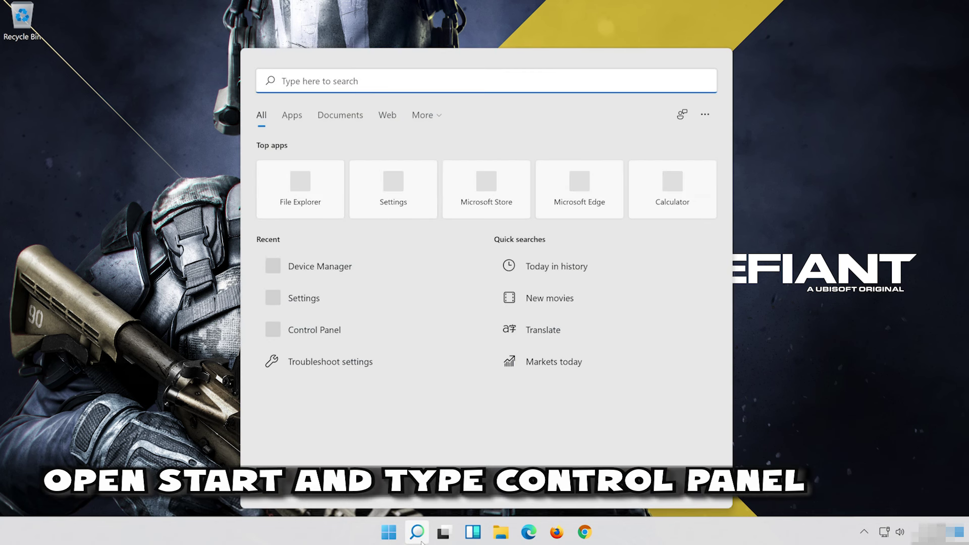
{"action": "type", "text": "c"}
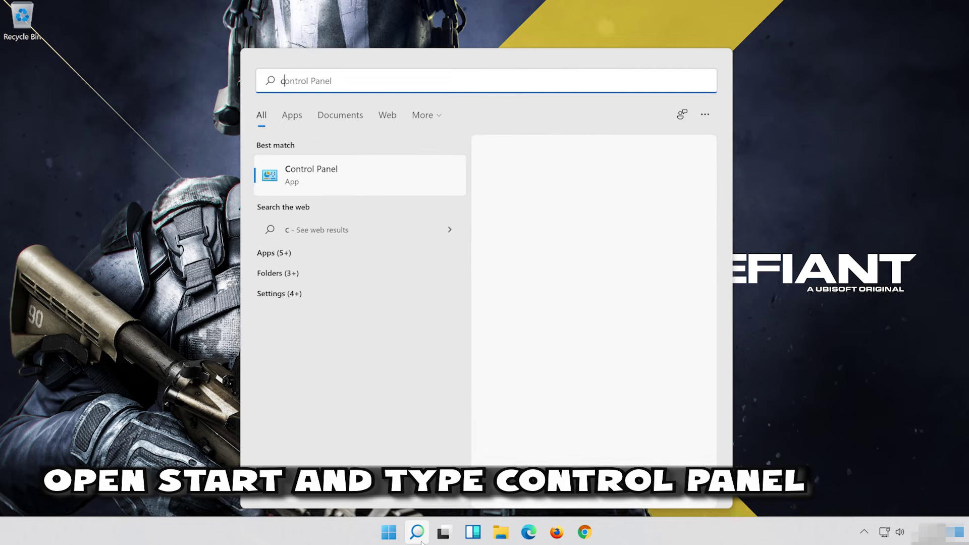
{"action": "type", "text": "ontrol pane"}
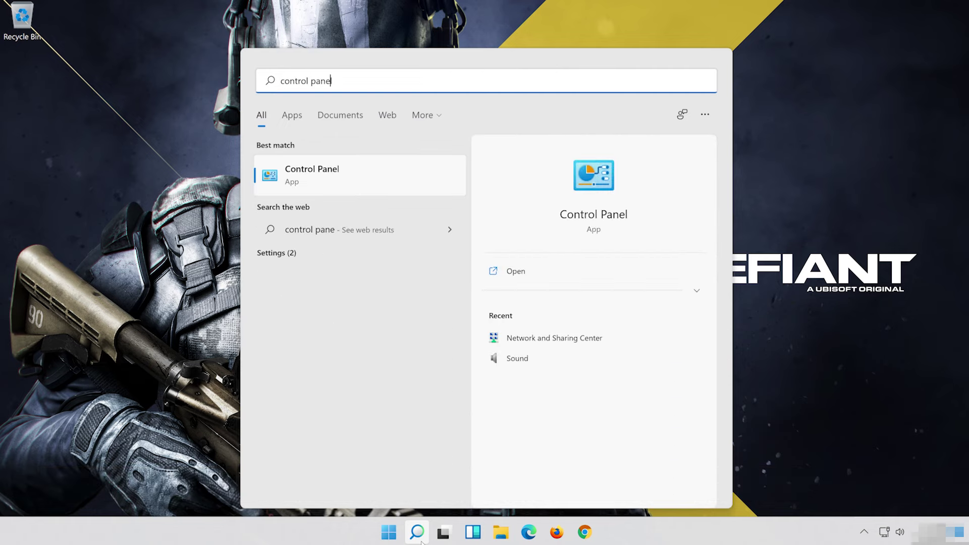
{"action": "type", "text": "l"}
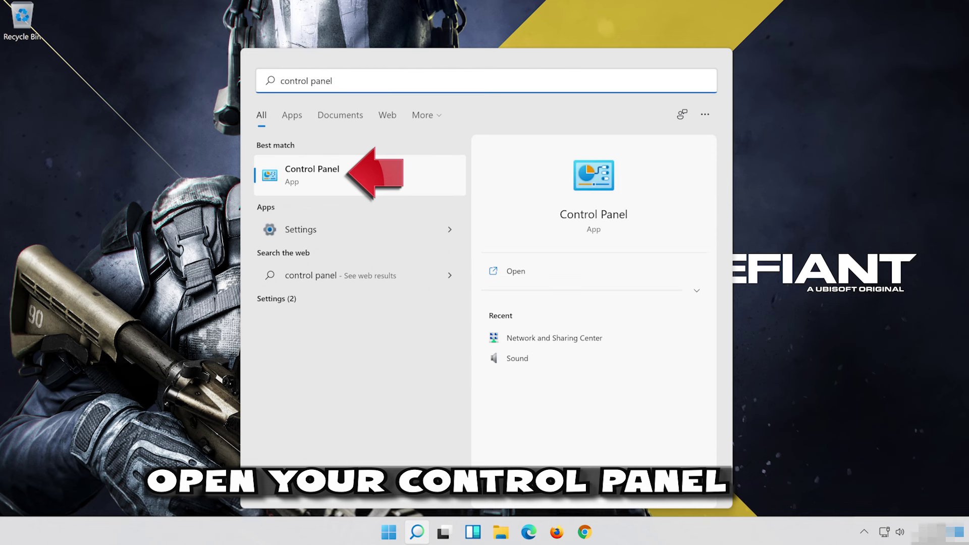
{"action": "left_click", "coordinate": [409, 174]}
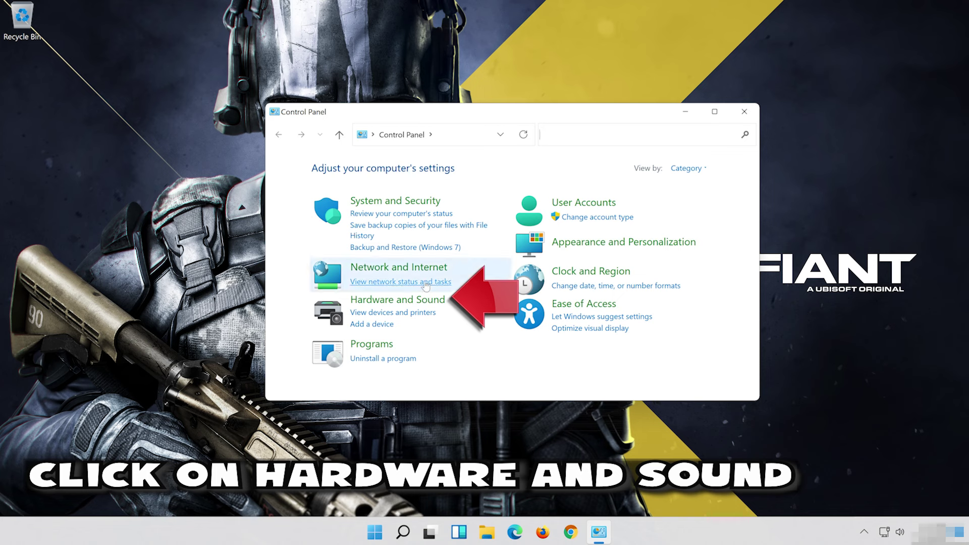
Open the Sound settings from the Hardware and Sound category and close the Control Panel window.
{"action": "left_click", "coordinate": [412, 298]}
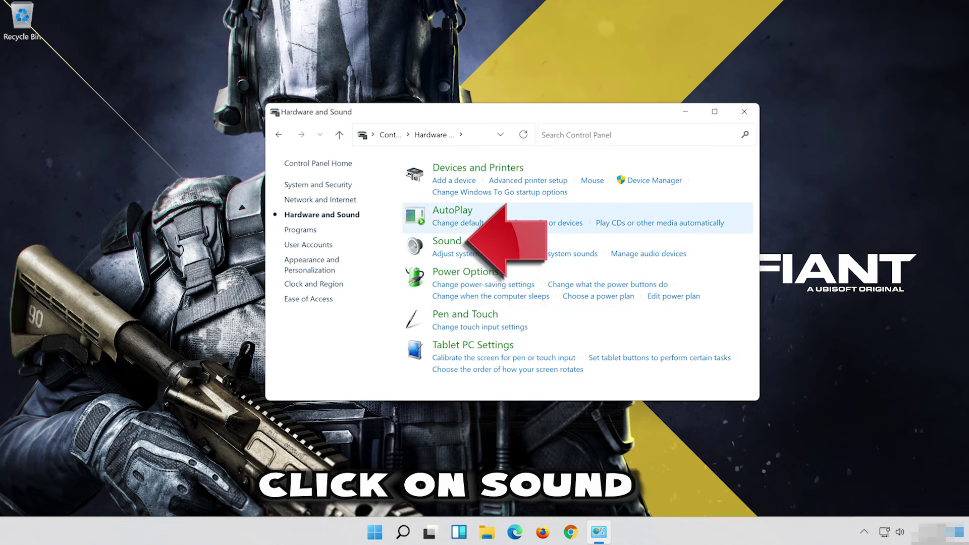
{"action": "left_click", "coordinate": [446, 242]}
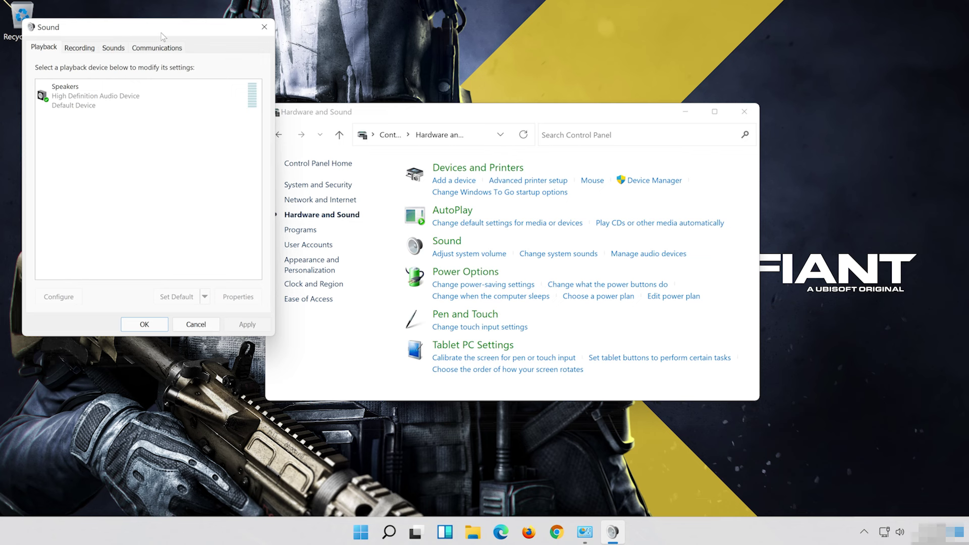
{"action": "left_click_drag", "start_coordinate": [162, 37], "coordinate": [511, 109]}
{"action": "left_click", "coordinate": [751, 112]}
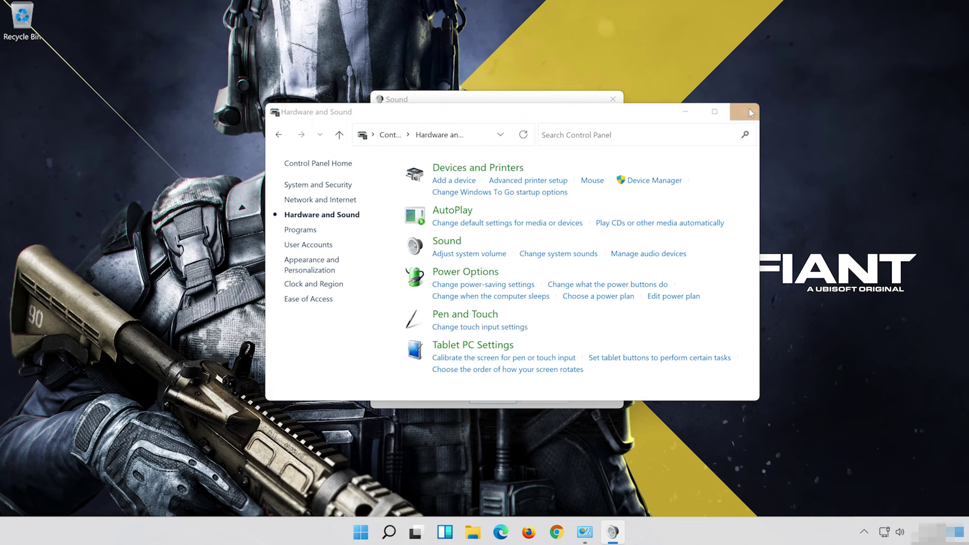
Disable all enhancements in the properties of the Speakers playback device, apply the change and close the Sound settings.
{"action": "left_click", "coordinate": [465, 160]}
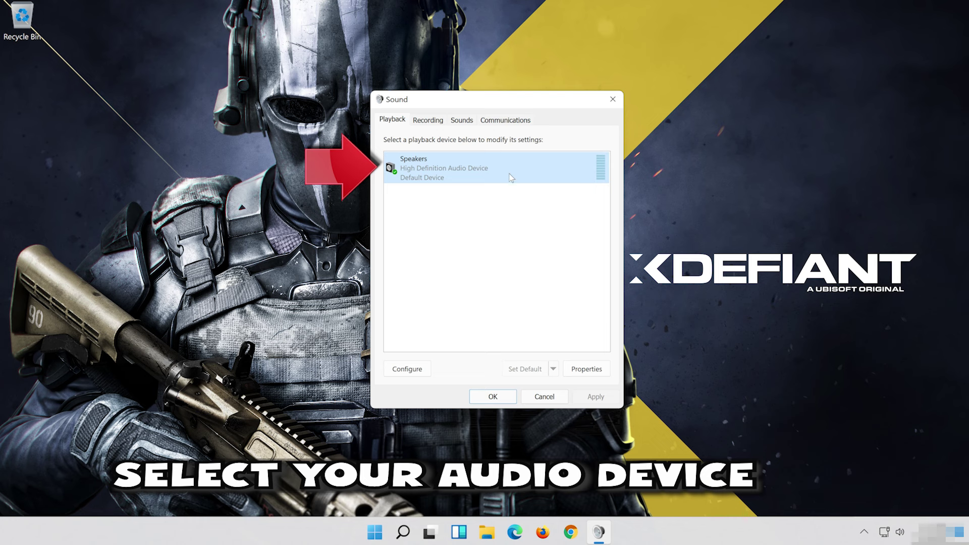
{"action": "right_click", "coordinate": [499, 162]}
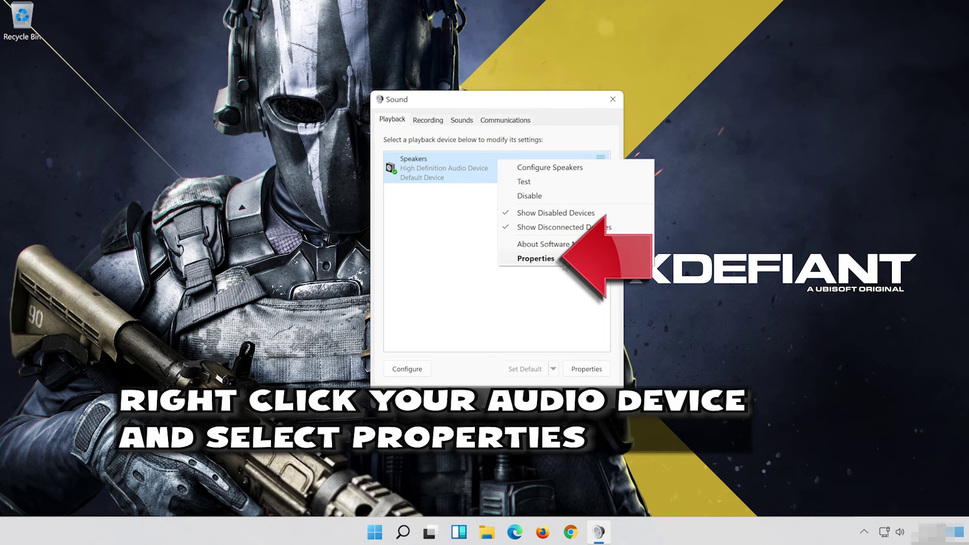
{"action": "left_click", "coordinate": [575, 263]}
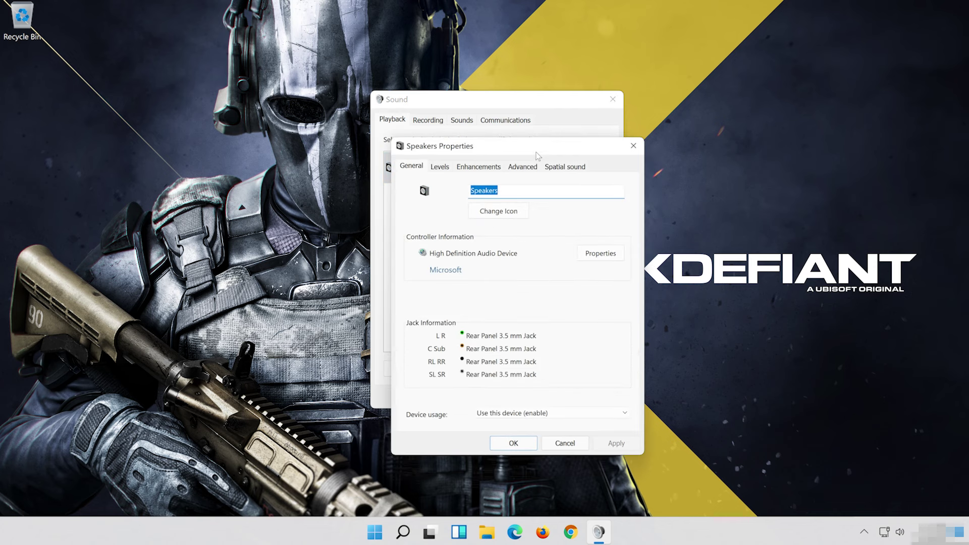
{"action": "left_click_drag", "start_coordinate": [539, 154], "coordinate": [518, 107]}
{"action": "left_click", "coordinate": [478, 118]}
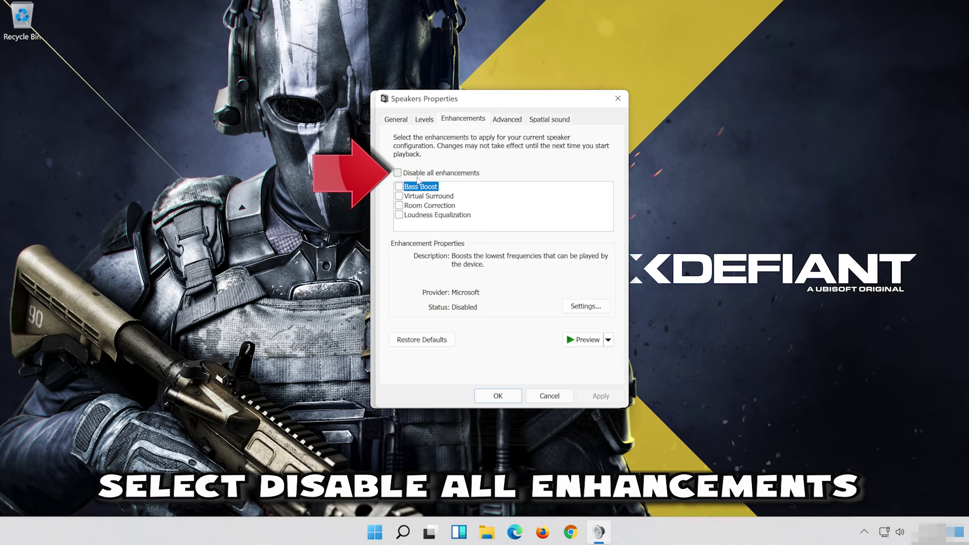
{"action": "left_click", "coordinate": [404, 174]}
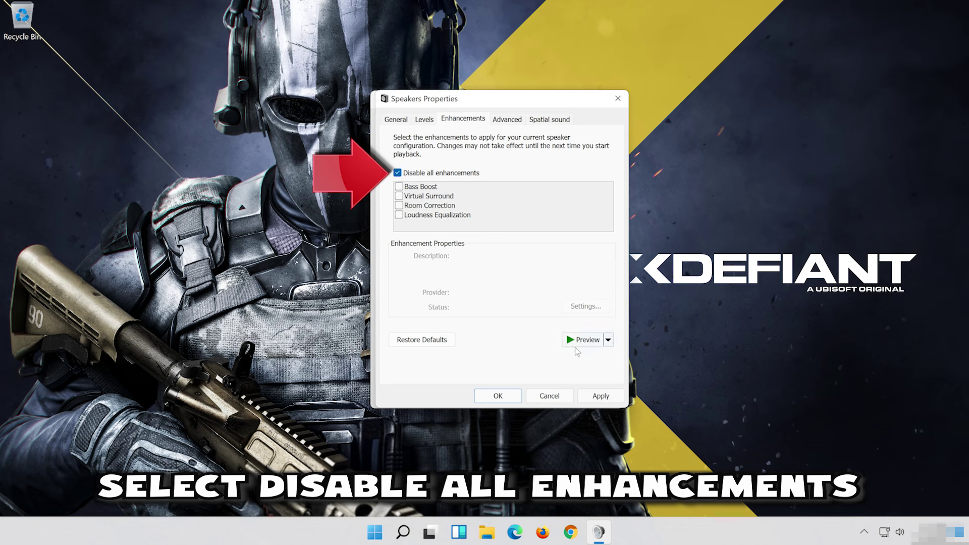
{"action": "left_click", "coordinate": [609, 396]}
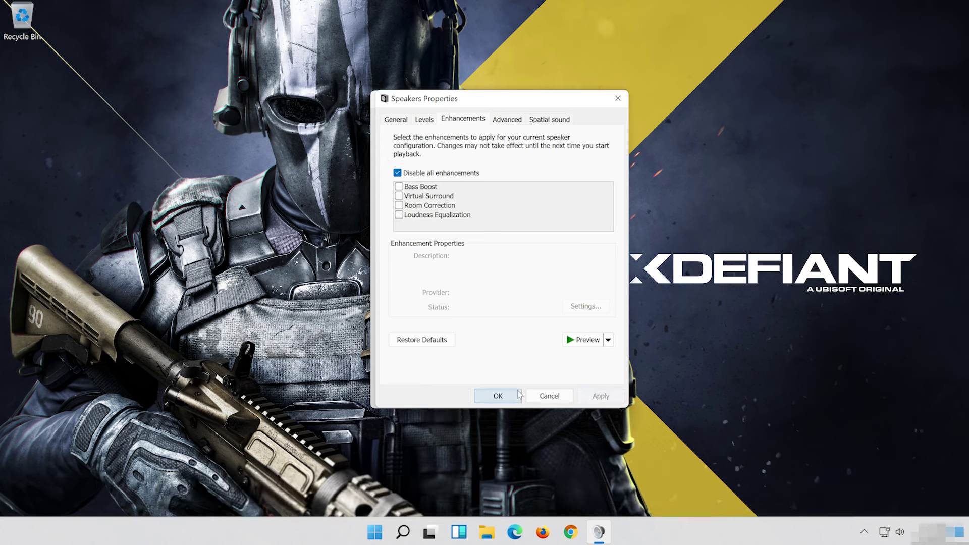
{"action": "left_click", "coordinate": [498, 396]}
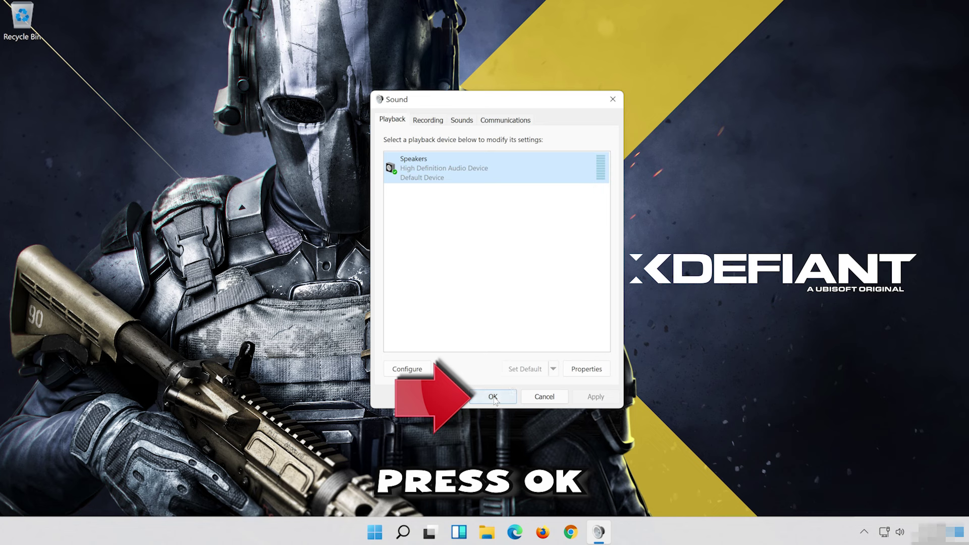
{"action": "left_click", "coordinate": [493, 396]}
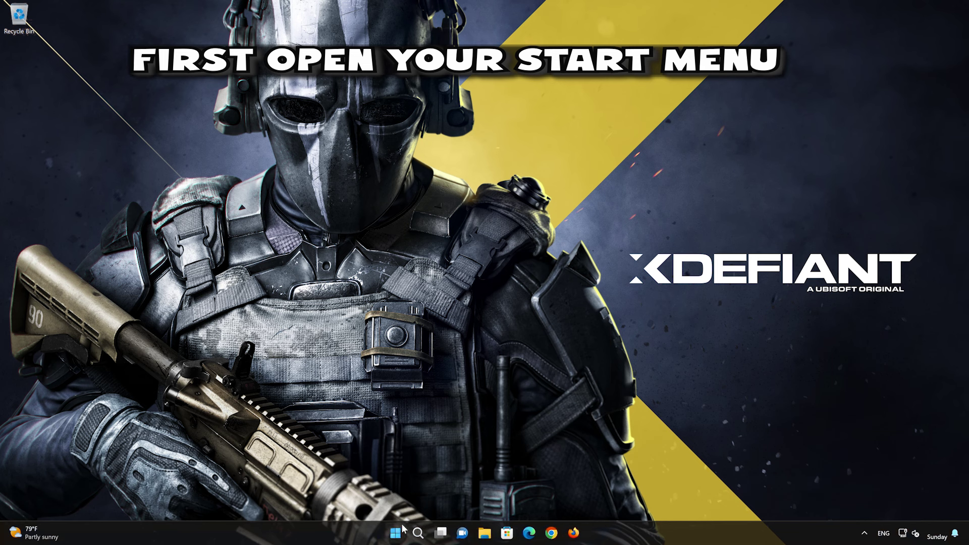
Open the Other troubleshooters page under System > Troubleshoot in Windows Settings.
{"action": "left_click", "coordinate": [402, 530]}
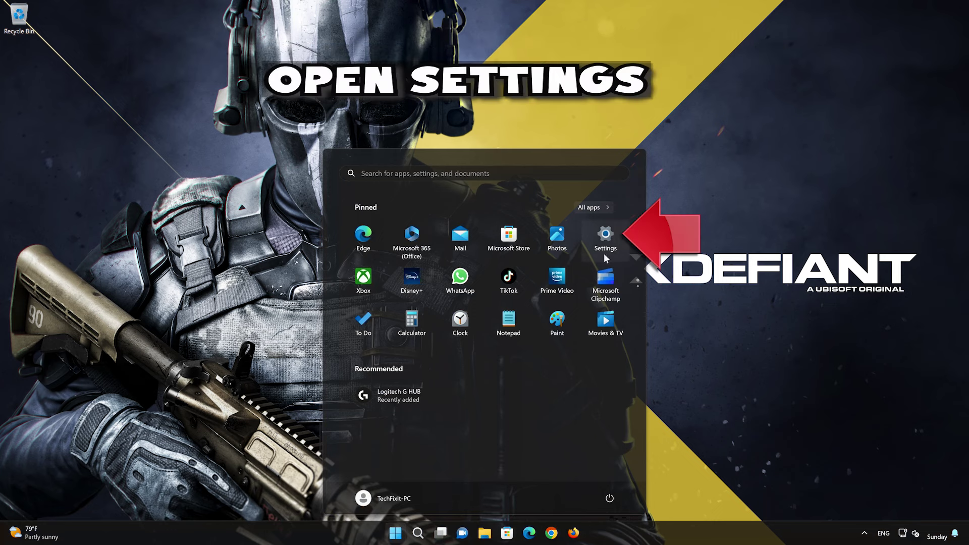
{"action": "left_click", "coordinate": [606, 237]}
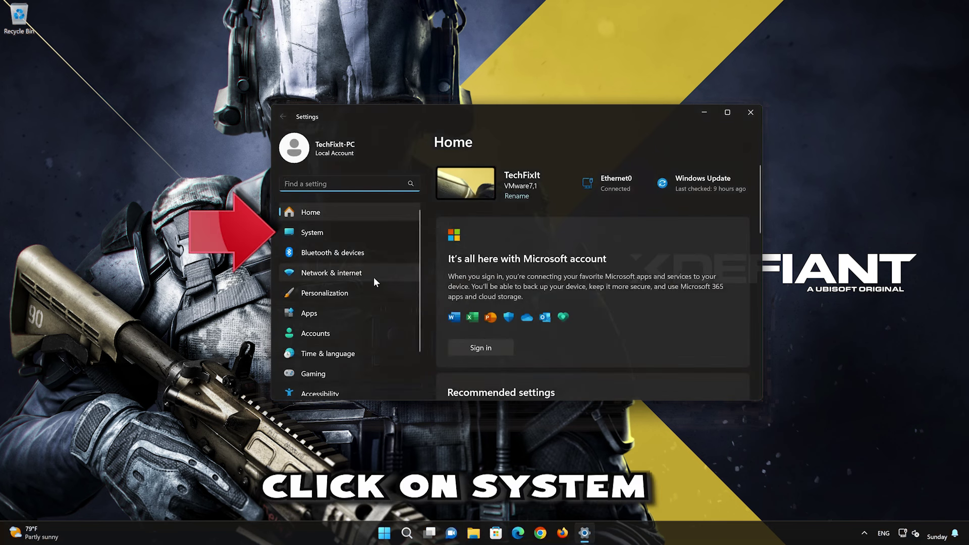
{"action": "left_click", "coordinate": [343, 232]}
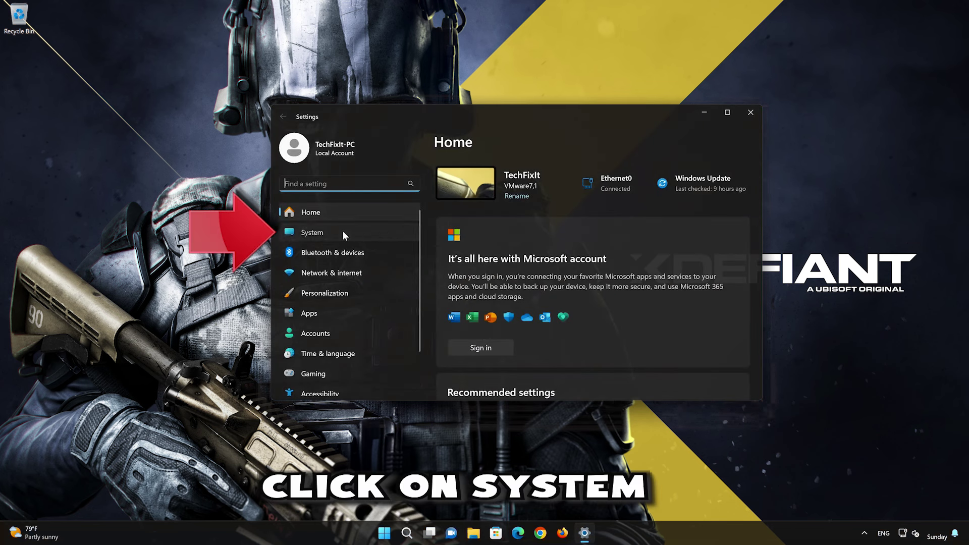
{"action": "scroll", "coordinate": [574, 298], "scroll_direction": "down", "scroll_amount": 8}
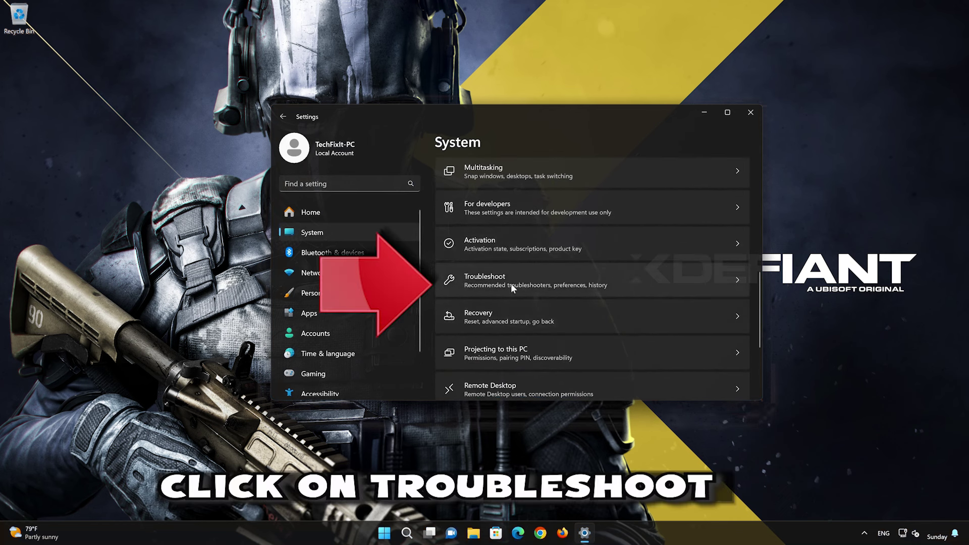
{"action": "scroll", "coordinate": [551, 280], "scroll_direction": "down", "scroll_amount": 1}
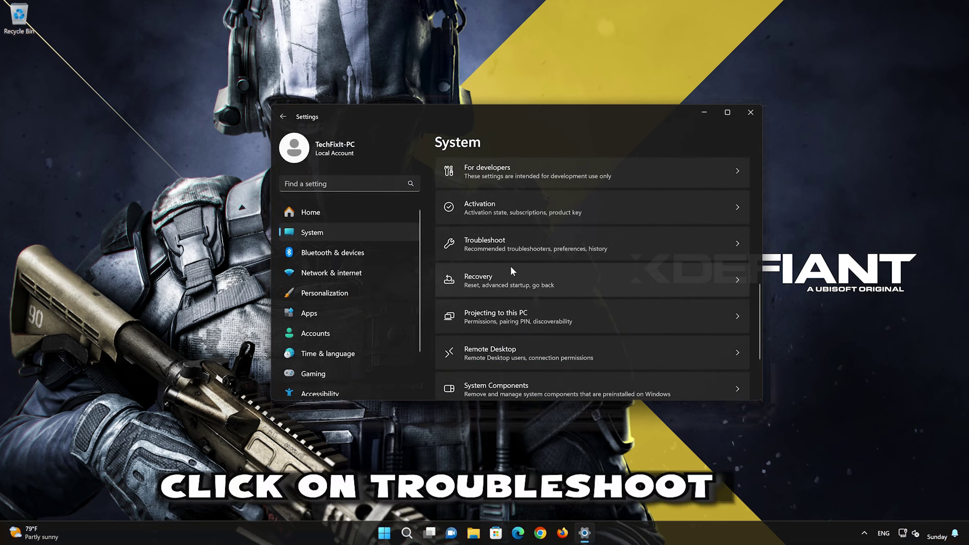
{"action": "left_click", "coordinate": [532, 250]}
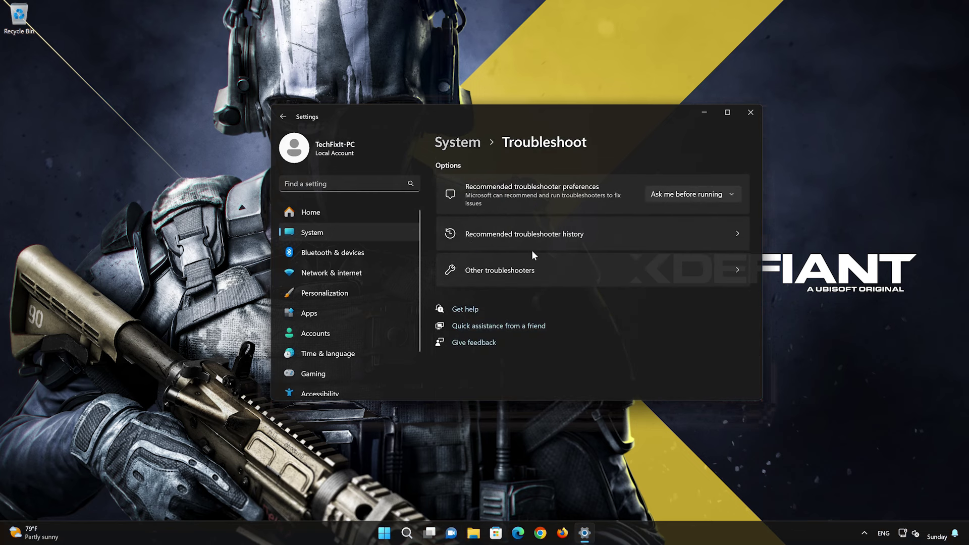
{"action": "left_click", "coordinate": [521, 276]}
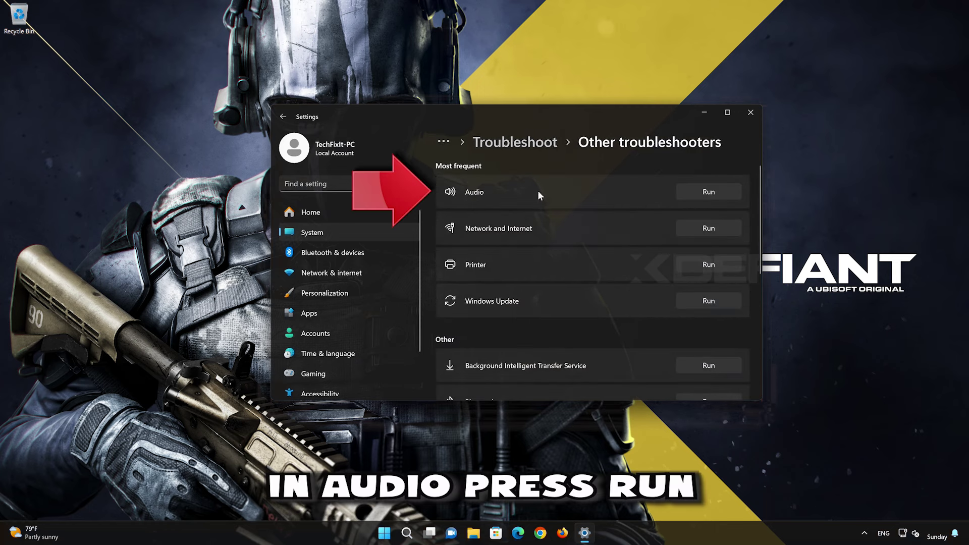
Run the Audio troubleshooter, consenting to automated diagnostics and to the automatic restart of the audio services.
{"action": "left_click", "coordinate": [709, 192]}
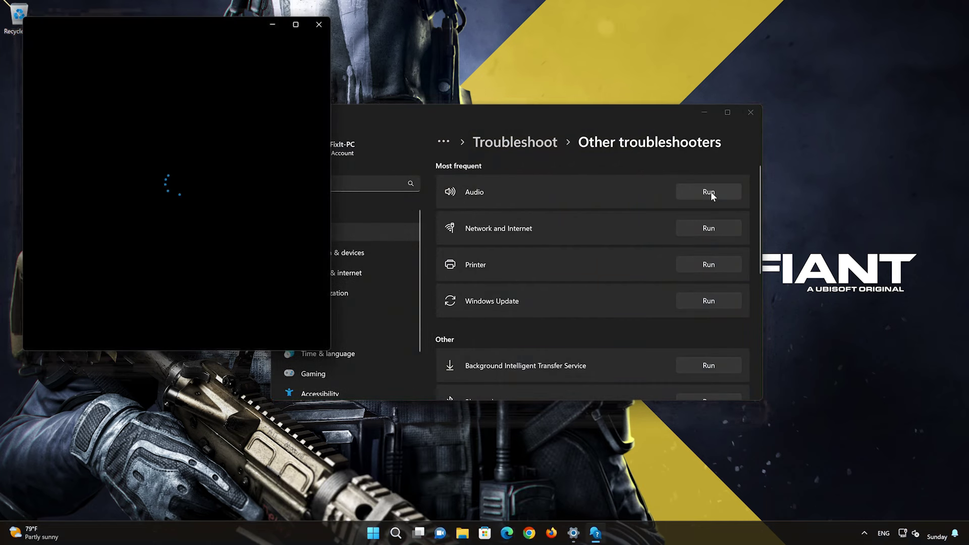
{"action": "left_click_drag", "start_coordinate": [247, 25], "coordinate": [538, 88]}
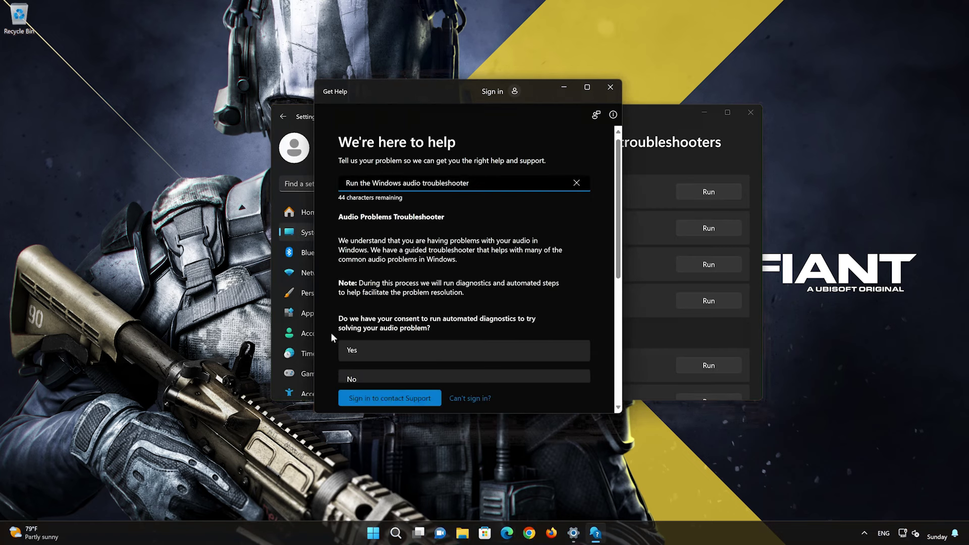
{"action": "left_click", "coordinate": [405, 357]}
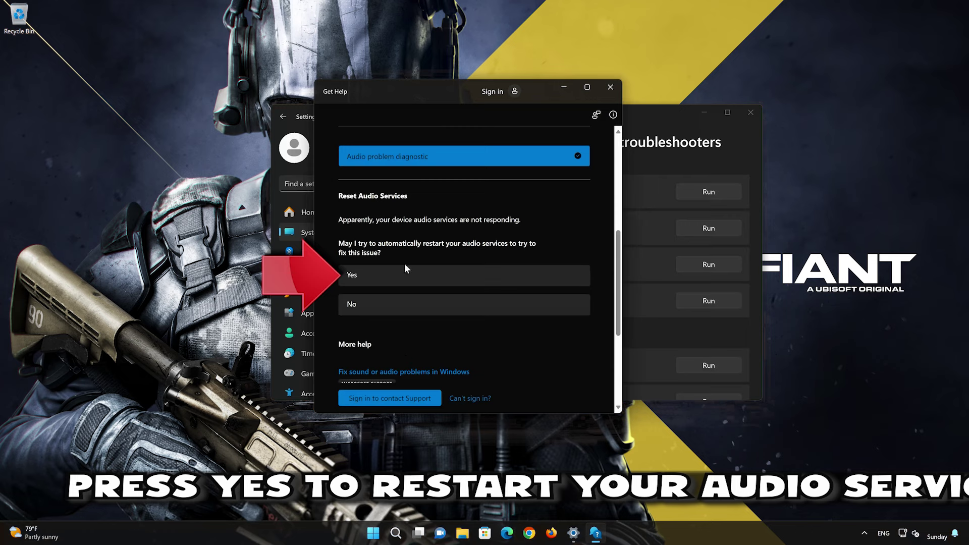
{"action": "left_click", "coordinate": [423, 277]}
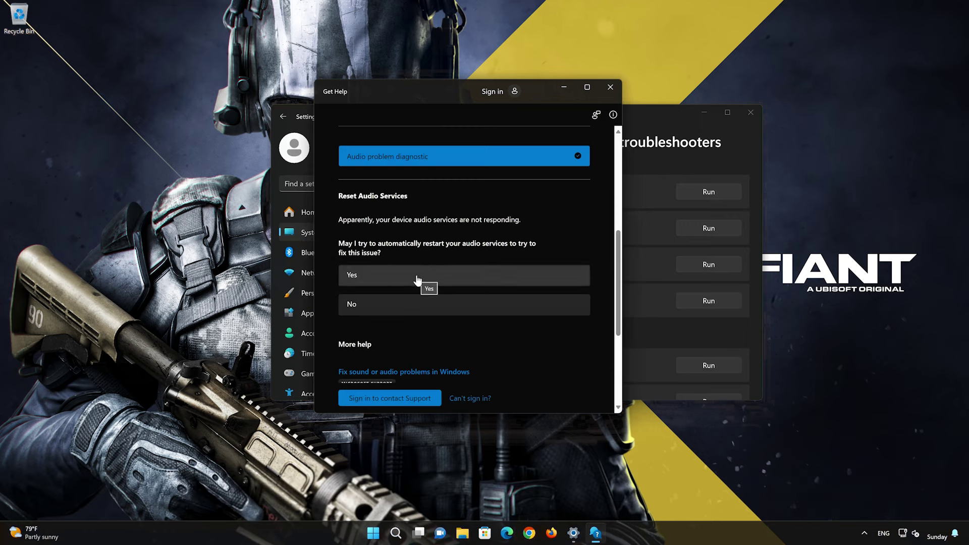
{"action": "left_click", "coordinate": [418, 279]}
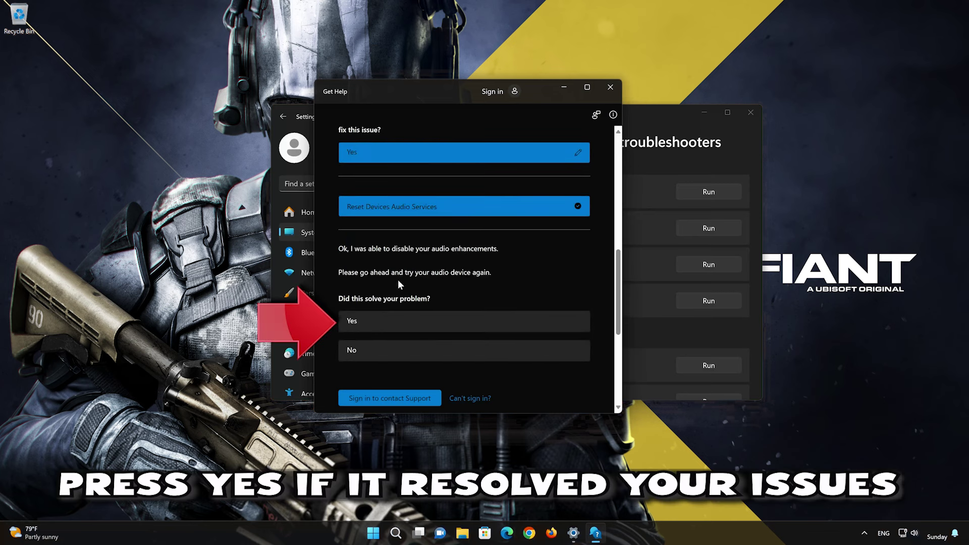
Answer Yes to whether the problem was solved, and close the Get Help and Settings windows.
{"action": "left_click", "coordinate": [434, 321]}
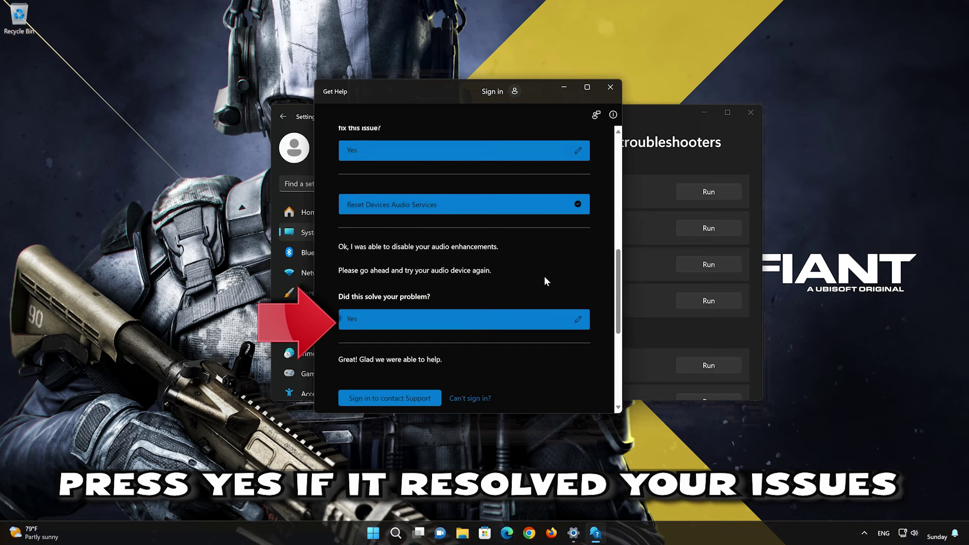
{"action": "left_click", "coordinate": [611, 87]}
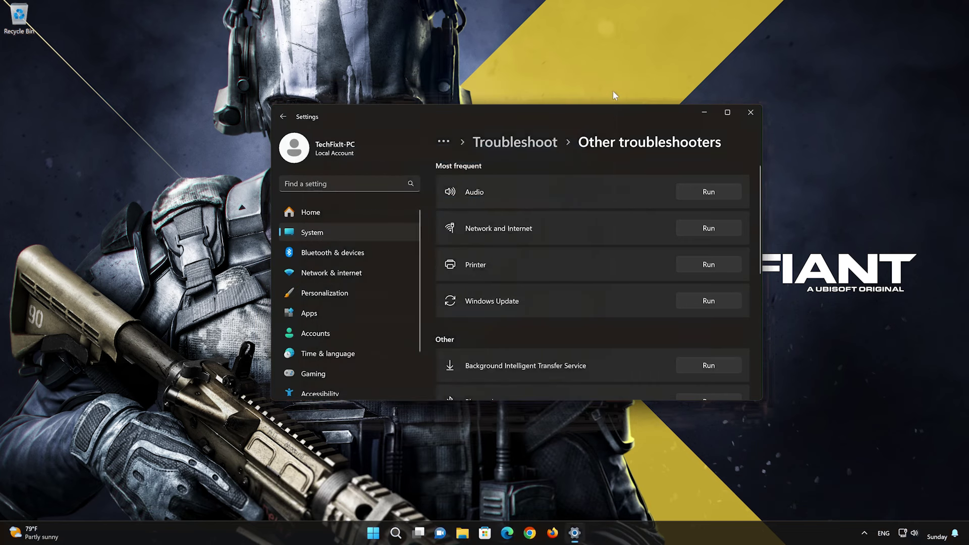
{"action": "left_click", "coordinate": [743, 115]}
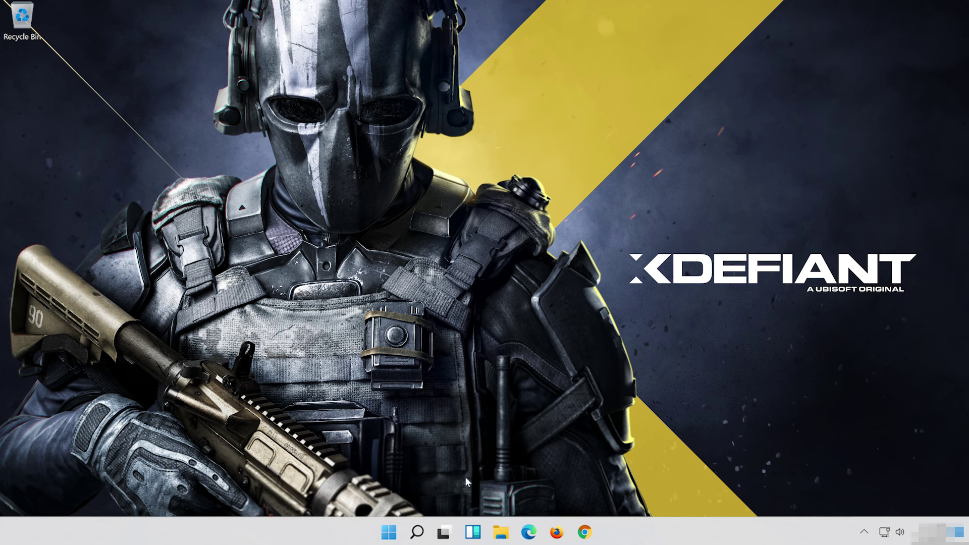
Find and open Control Panel, and open the Sound settings under Hardware and Sound.
{"action": "left_click", "coordinate": [420, 535]}
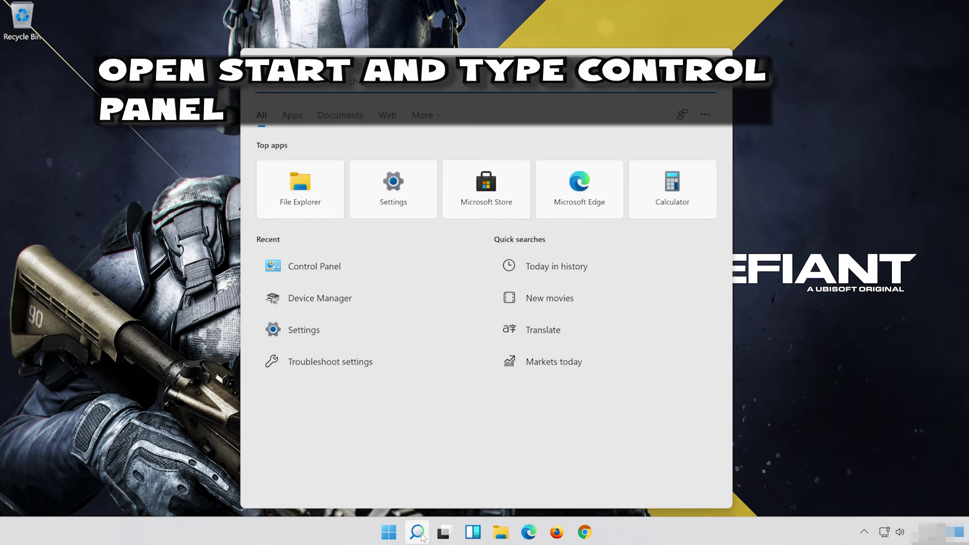
{"action": "type", "text": "control p"}
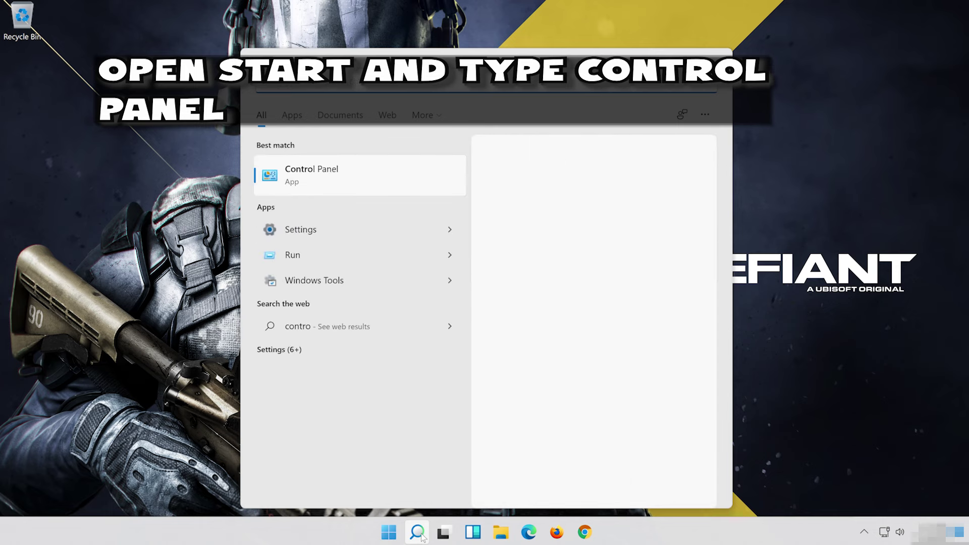
{"action": "type", "text": "ane"}
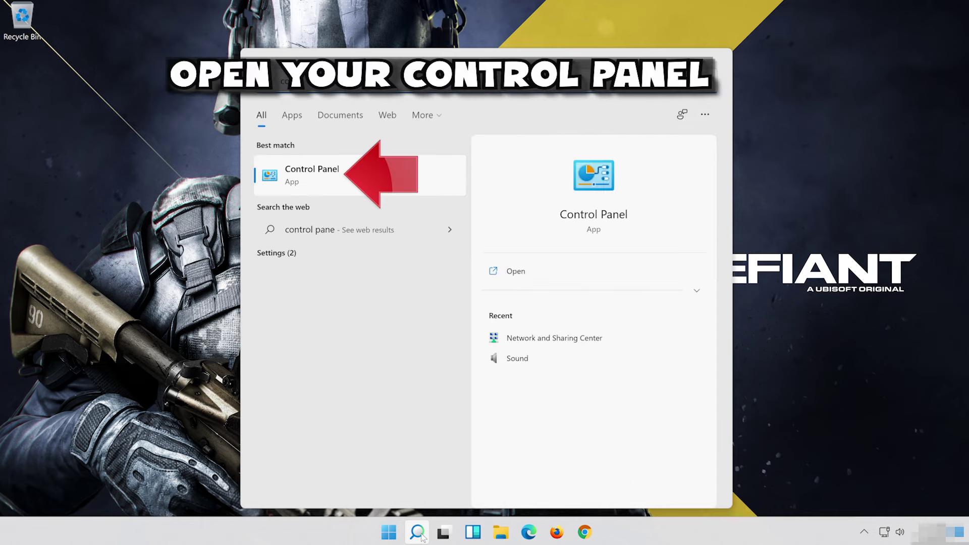
{"action": "type", "text": "l"}
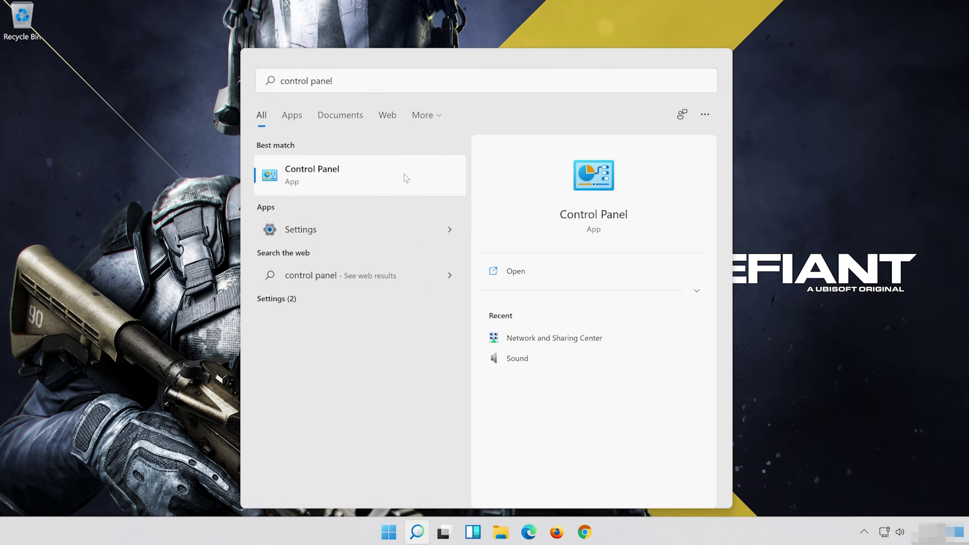
{"action": "left_click", "coordinate": [404, 174]}
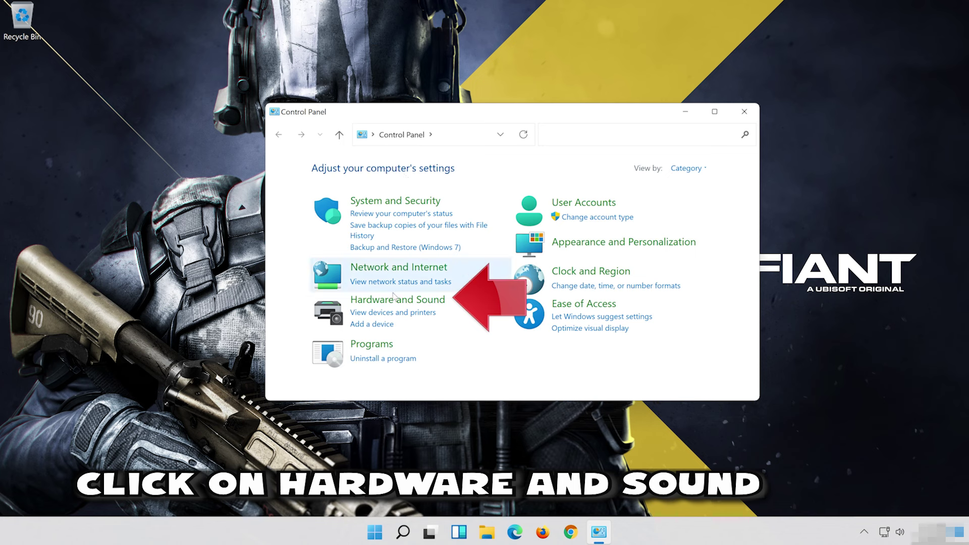
{"action": "left_click", "coordinate": [433, 303]}
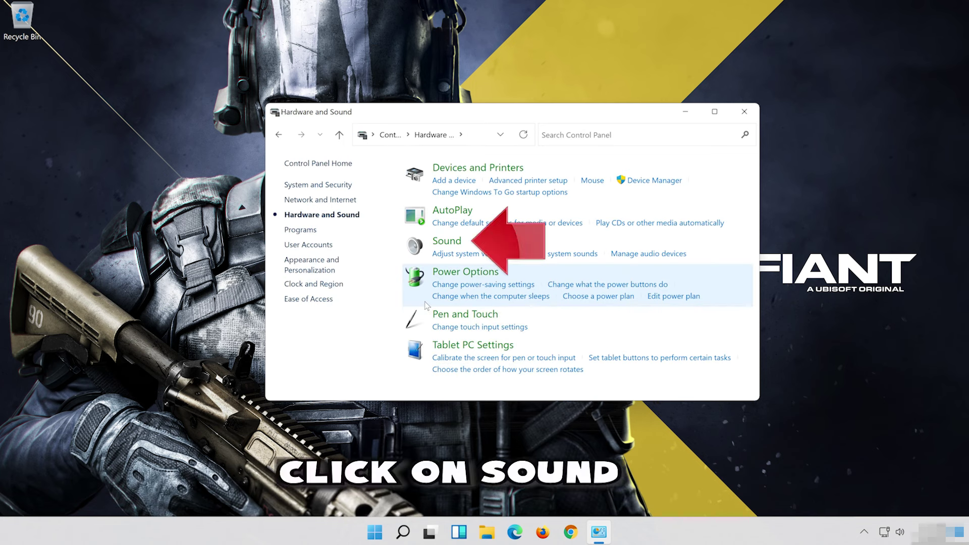
{"action": "left_click", "coordinate": [438, 246]}
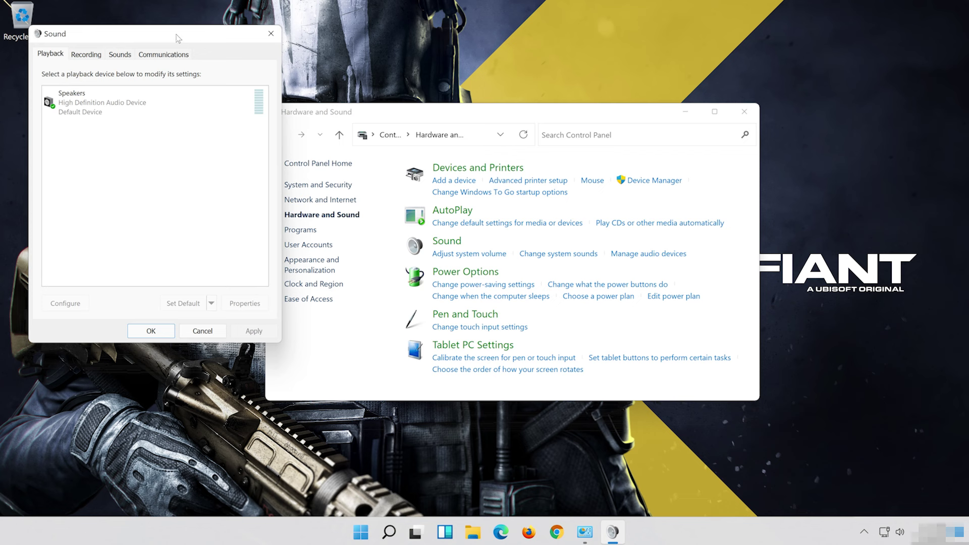
Set the default format of the Speakers playback device to 16 bit, 48000 Hz (DVD Quality) and close the Sound settings with OK.
{"action": "left_click_drag", "start_coordinate": [162, 37], "coordinate": [525, 92]}
{"action": "left_click", "coordinate": [500, 154]}
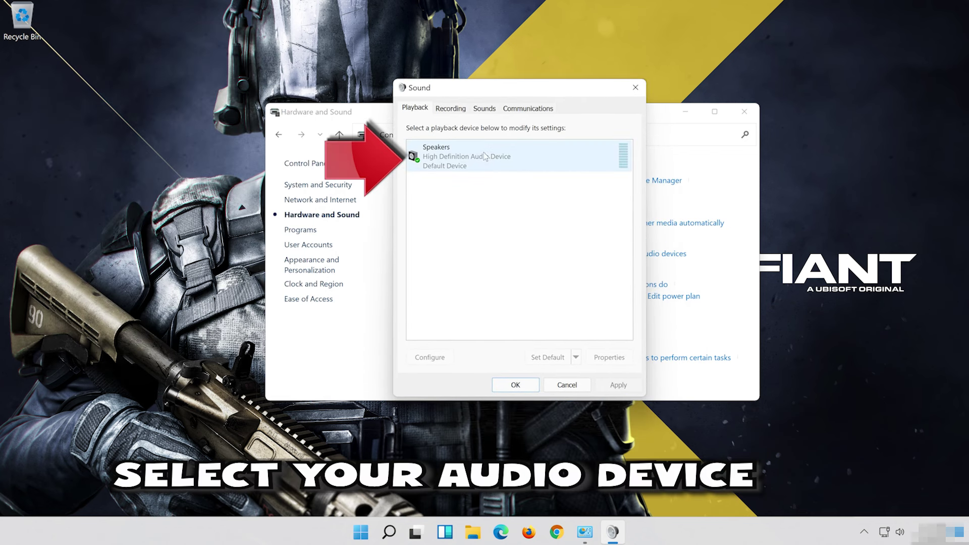
{"action": "right_click", "coordinate": [516, 168]}
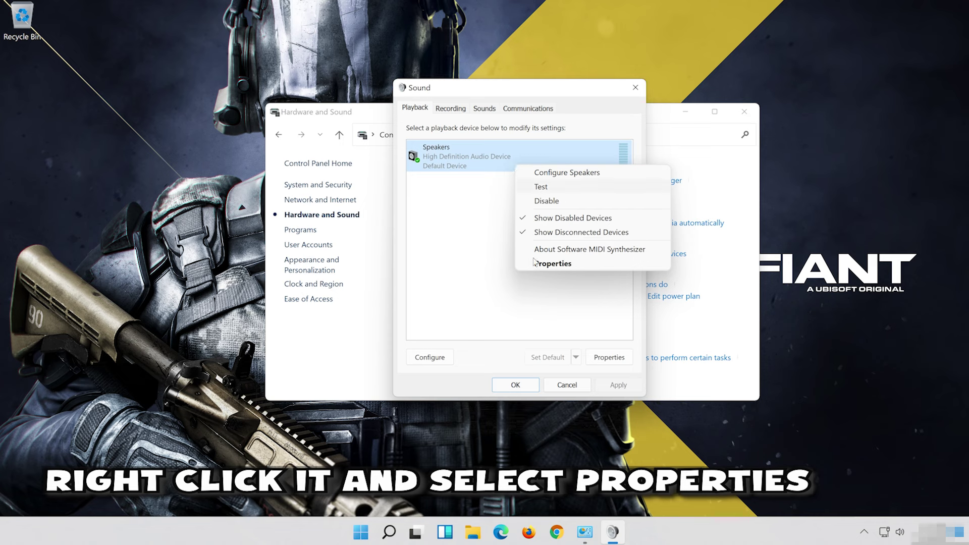
{"action": "left_click", "coordinate": [567, 265]}
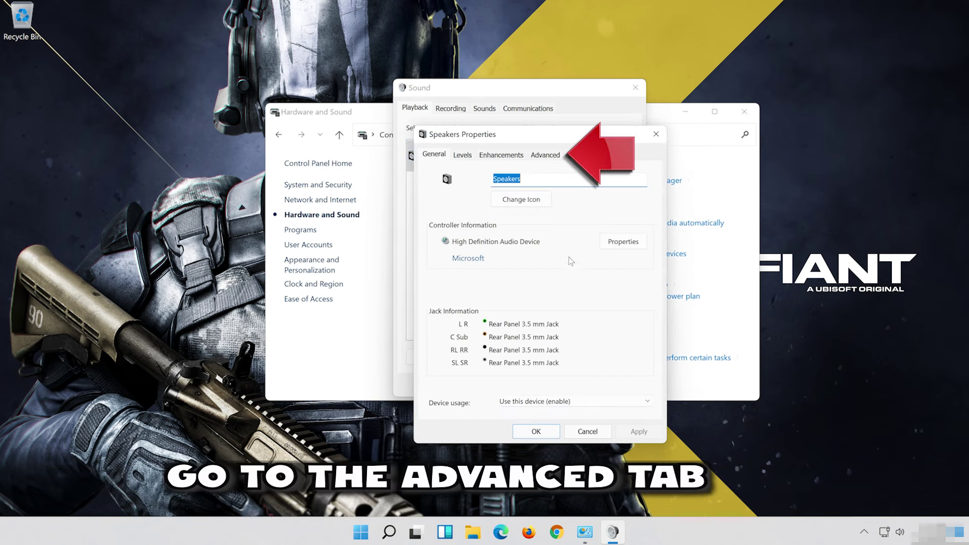
{"action": "left_click", "coordinate": [550, 154]}
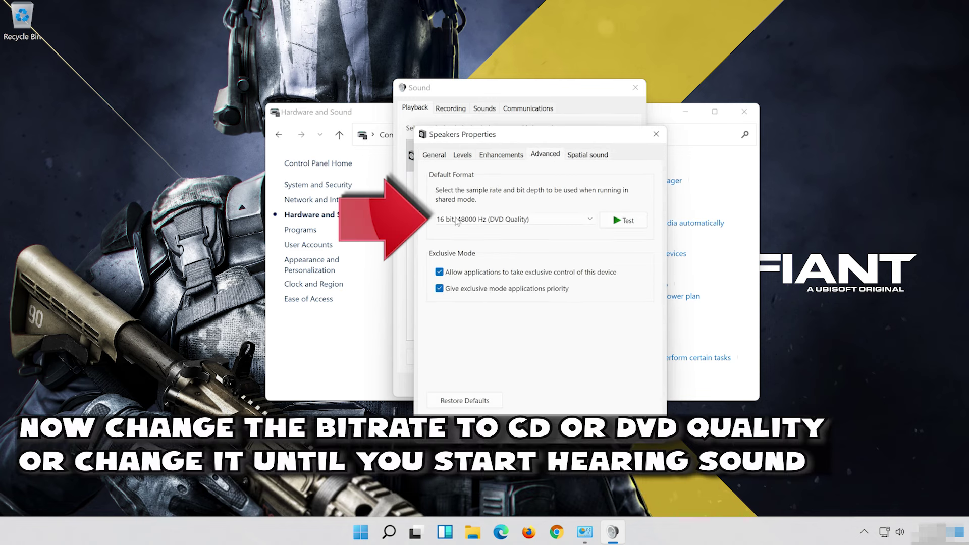
{"action": "left_click", "coordinate": [495, 220]}
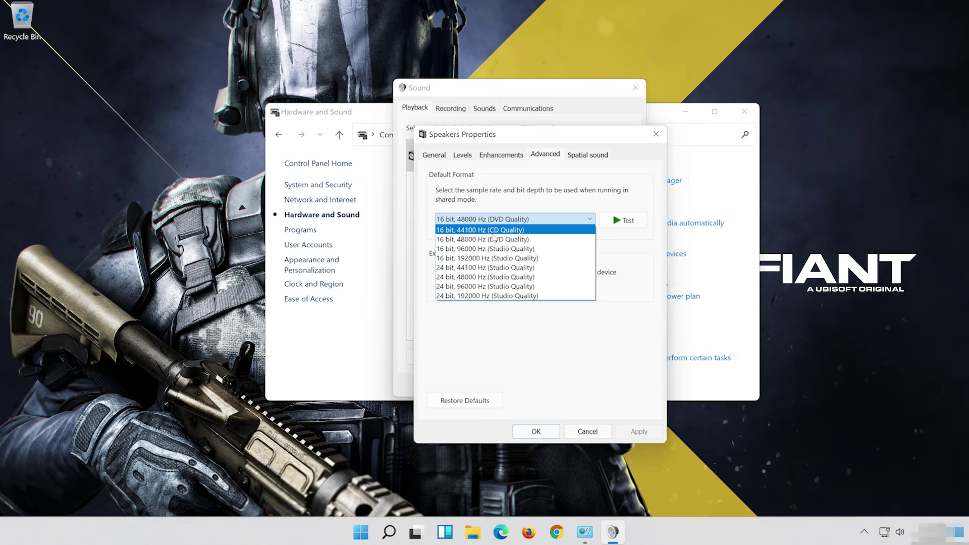
{"action": "left_click", "coordinate": [518, 240]}
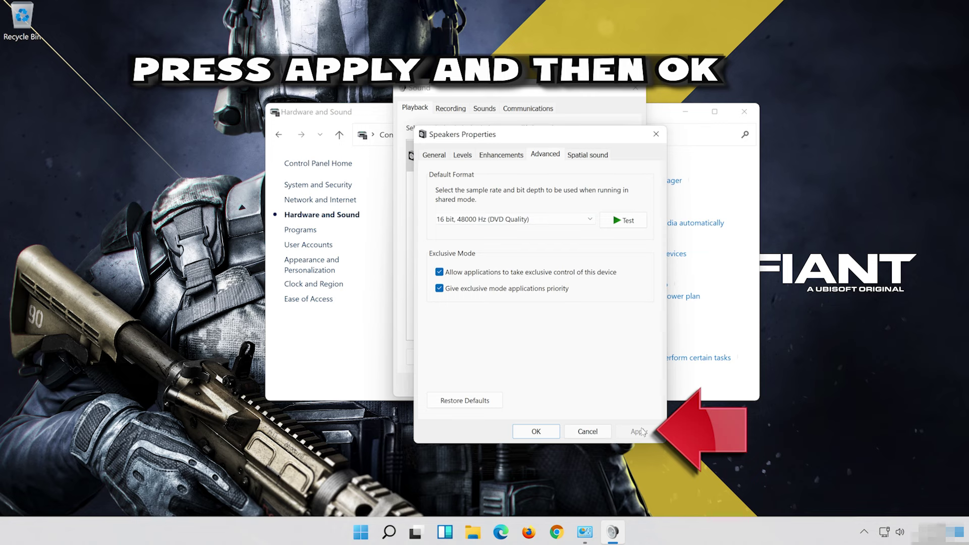
{"action": "left_click", "coordinate": [547, 434]}
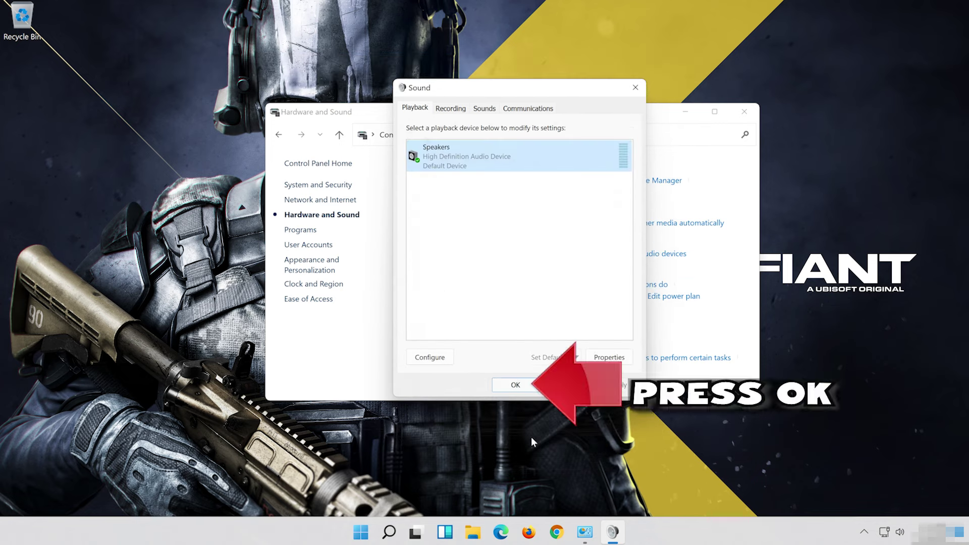
{"action": "left_click", "coordinate": [504, 387]}
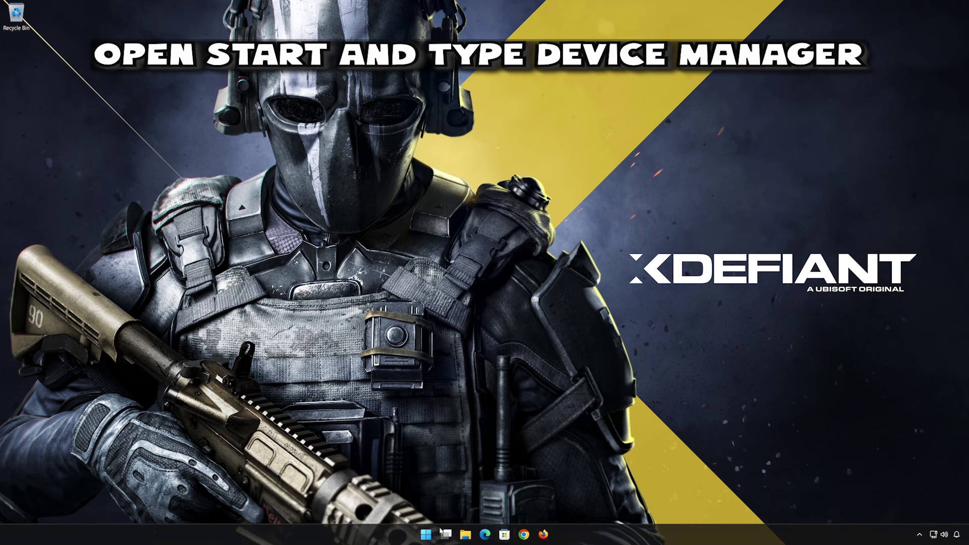
Search Windows for "device manager", open Device Manager and move its window towards the middle of the desktop.
{"action": "left_click", "coordinate": [430, 538]}
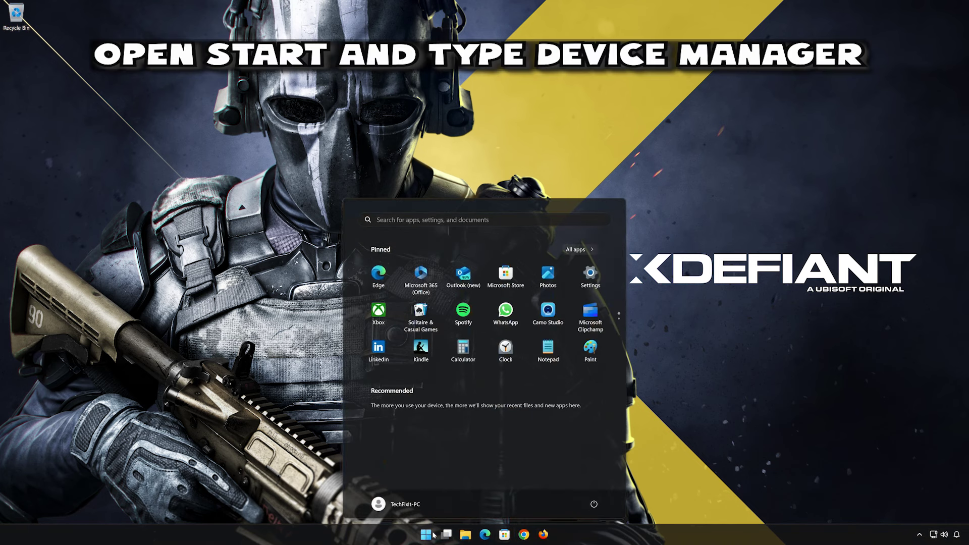
{"action": "type", "text": "devic"}
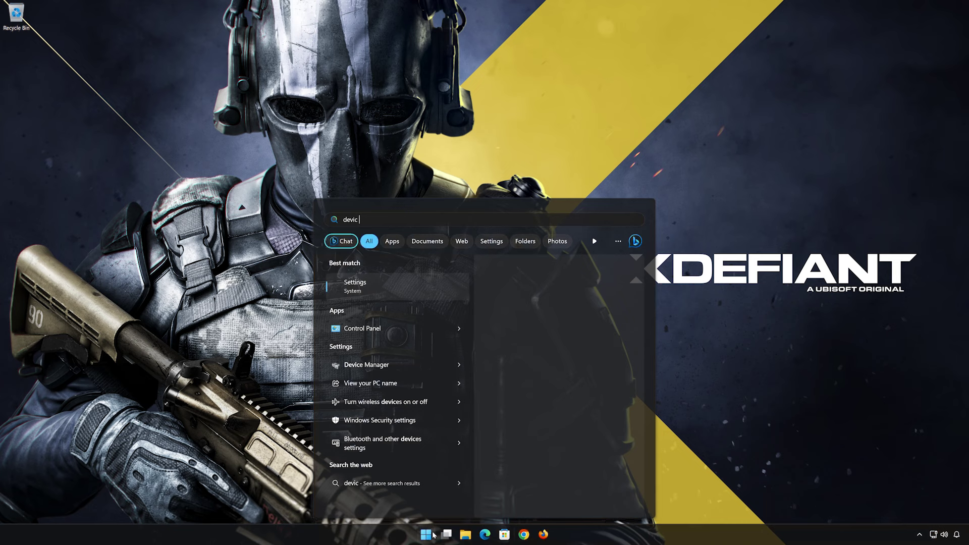
{"action": "type", "text": "e manager"}
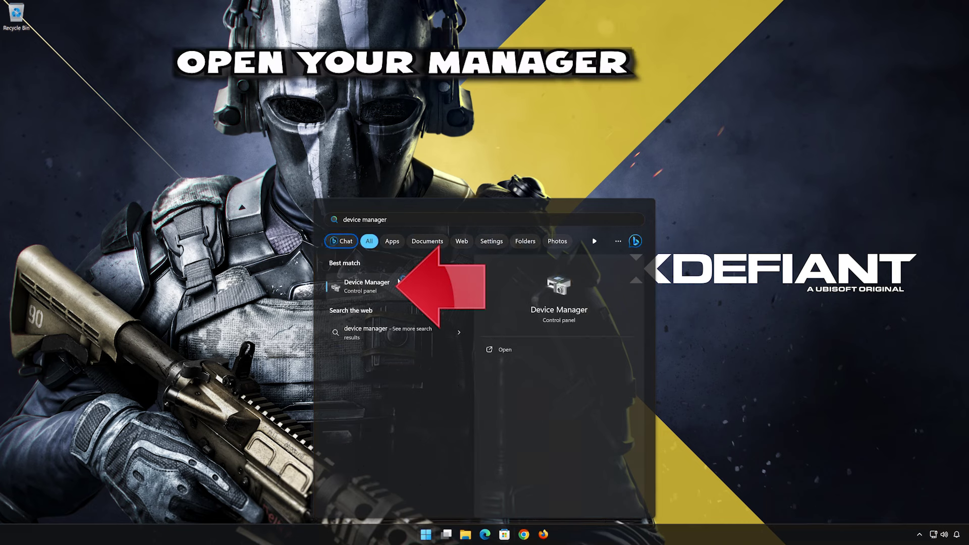
{"action": "left_click", "coordinate": [382, 291]}
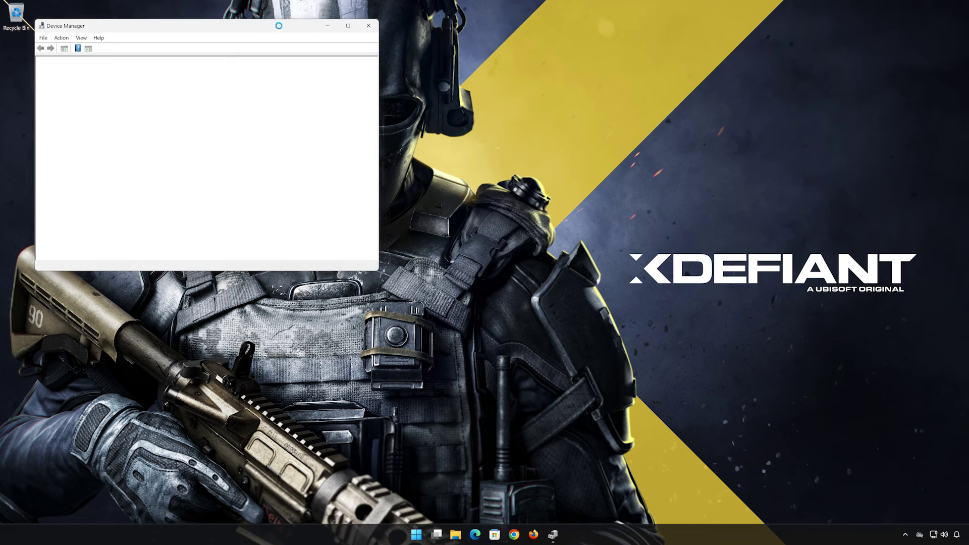
{"action": "left_click_drag", "start_coordinate": [281, 28], "coordinate": [594, 119]}
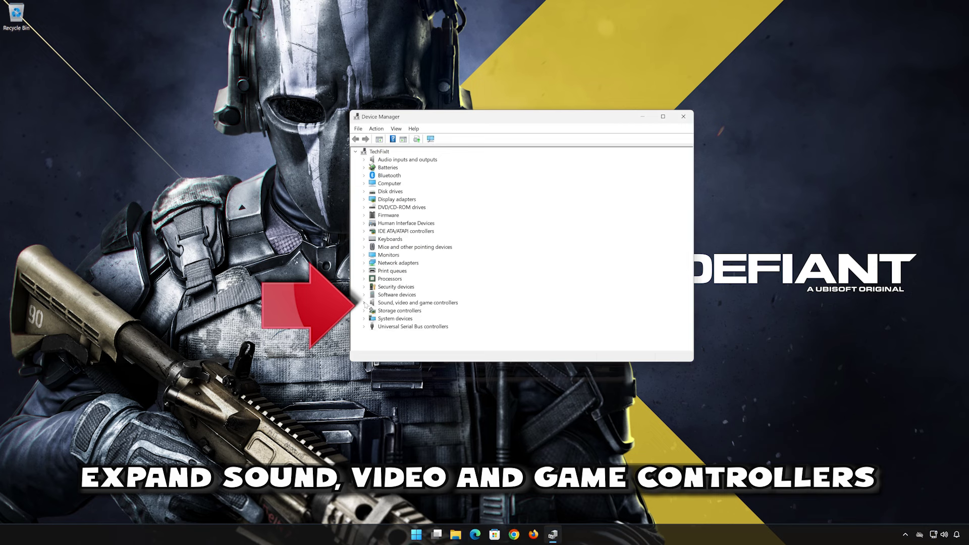
Open the driver properties of High Definition Audio Device under Sound, video and game controllers.
{"action": "left_click", "coordinate": [365, 303]}
{"action": "left_click", "coordinate": [396, 311]}
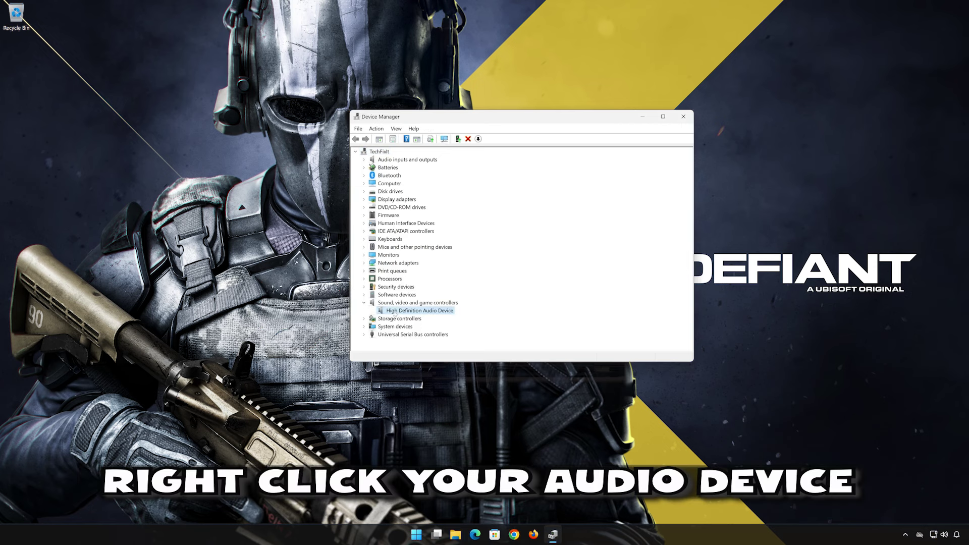
{"action": "right_click", "coordinate": [421, 312]}
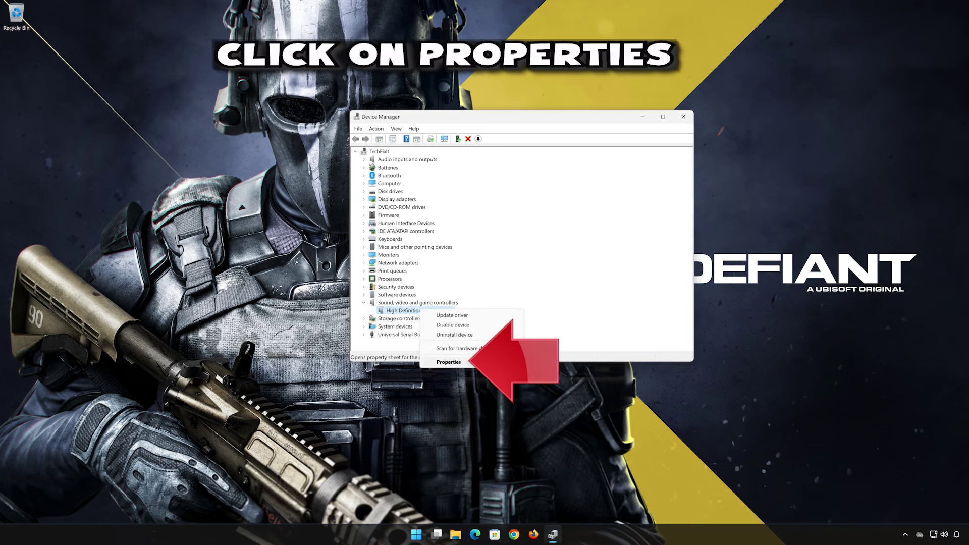
{"action": "left_click", "coordinate": [472, 364]}
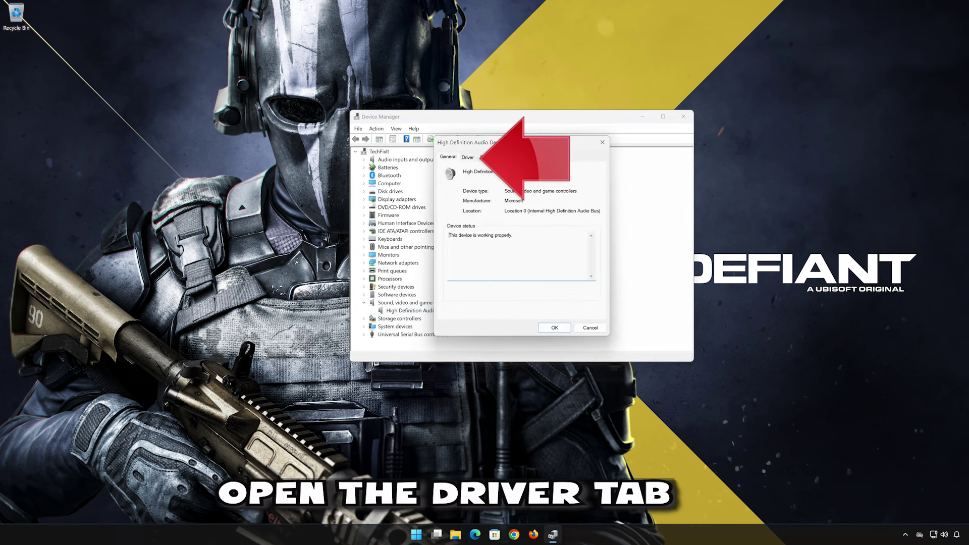
{"action": "left_click", "coordinate": [467, 157]}
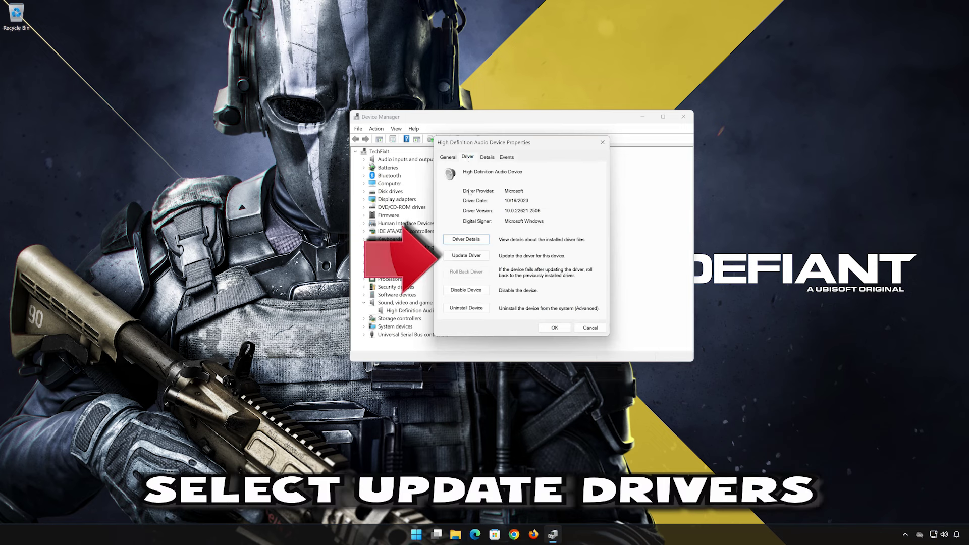
Update the driver manually from the list of available drivers on the computer, choosing High Definition Audio Device and accepting the compatibility warning.
{"action": "left_click", "coordinate": [478, 260]}
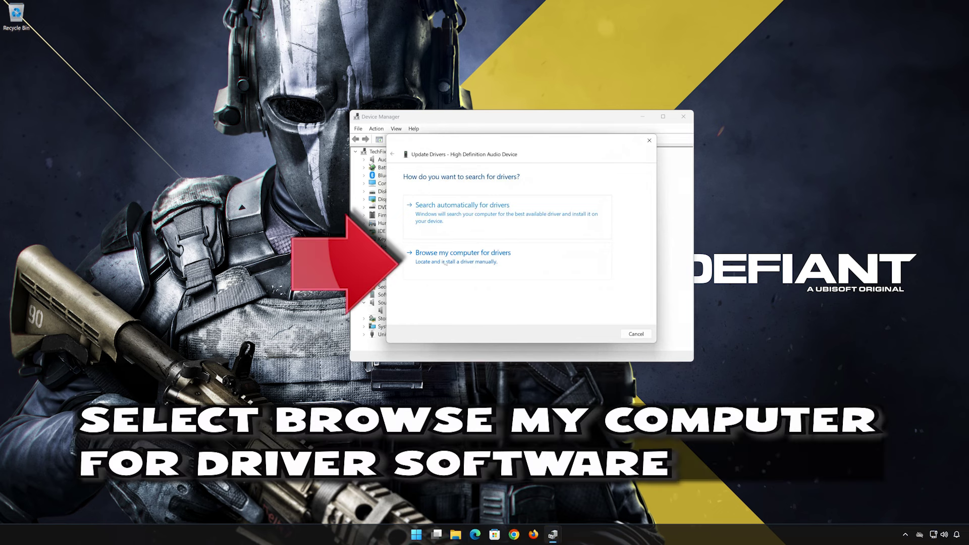
{"action": "left_click", "coordinate": [460, 263]}
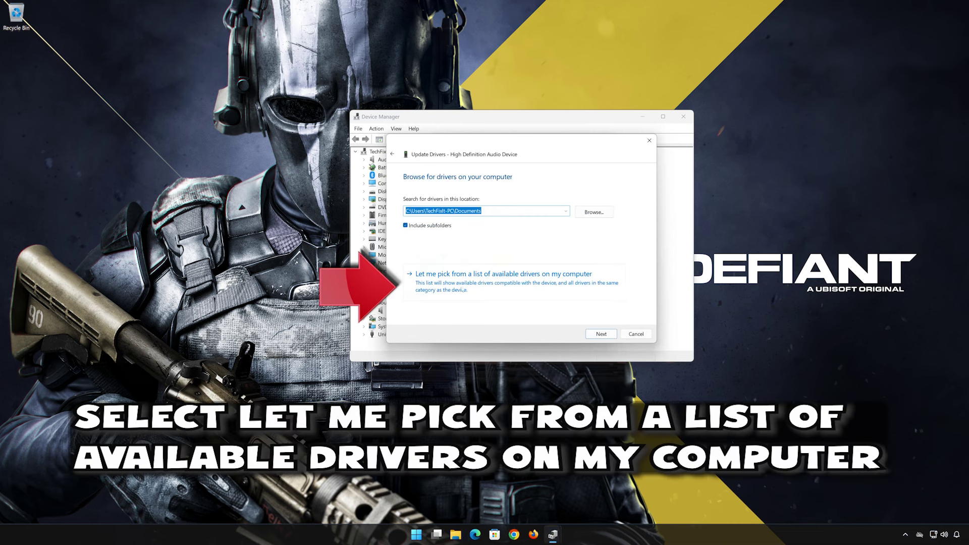
{"action": "left_click", "coordinate": [482, 290]}
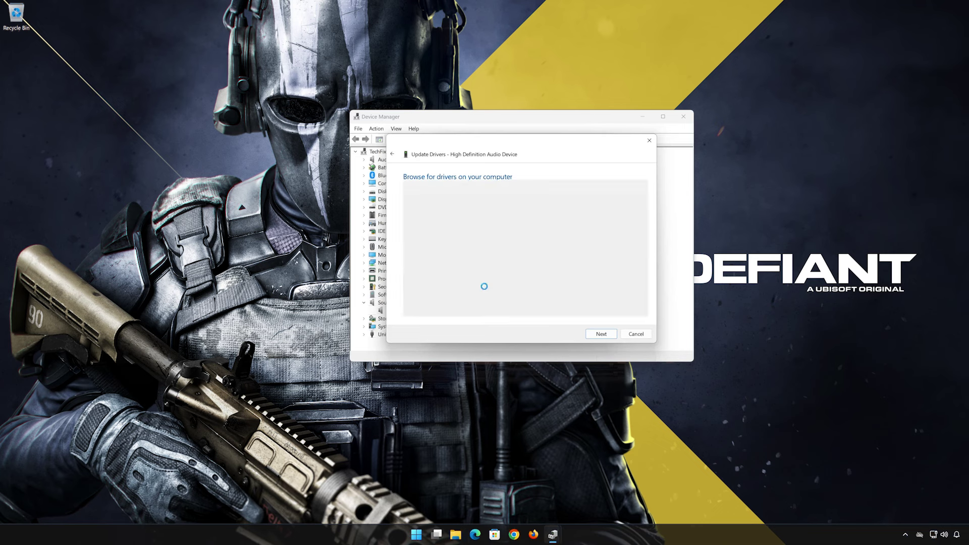
{"action": "left_click", "coordinate": [469, 255]}
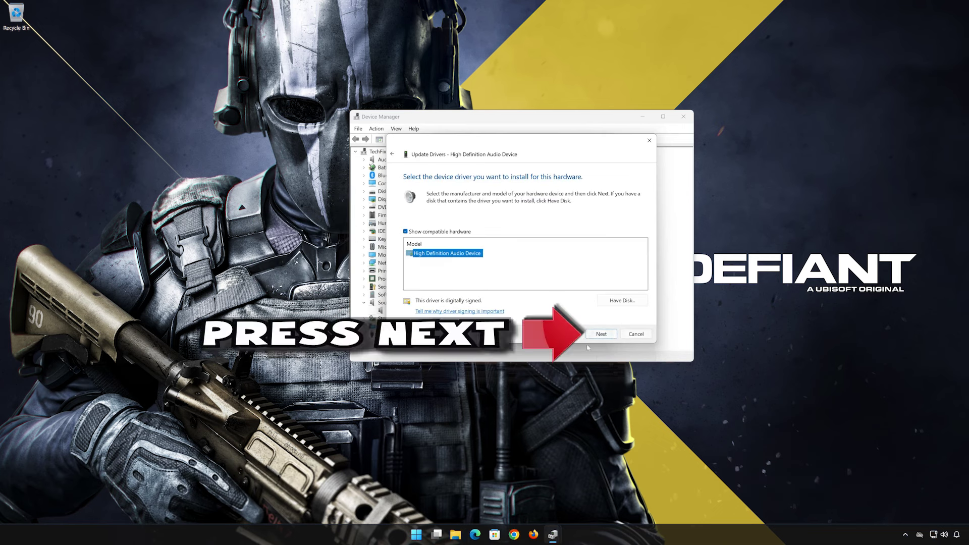
{"action": "left_click", "coordinate": [601, 335]}
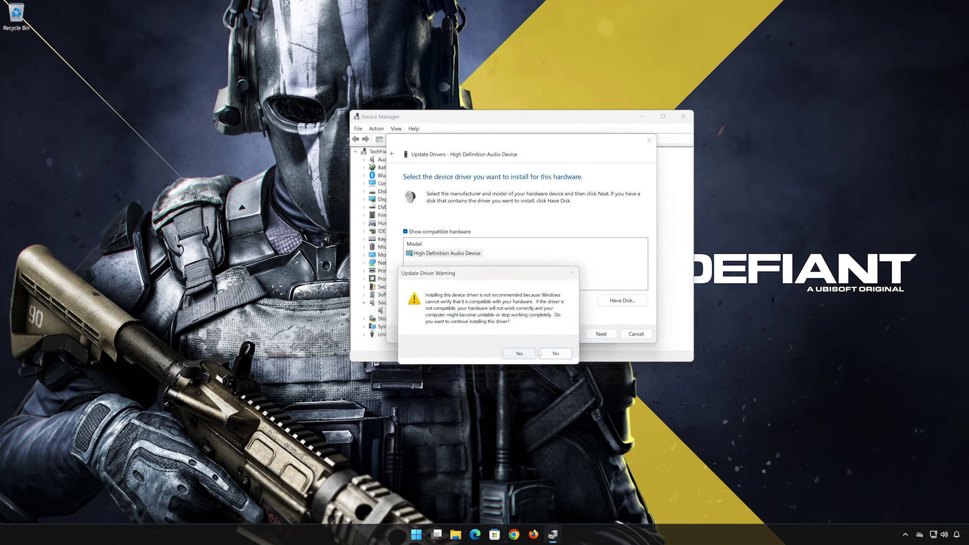
{"action": "left_click", "coordinate": [520, 354]}
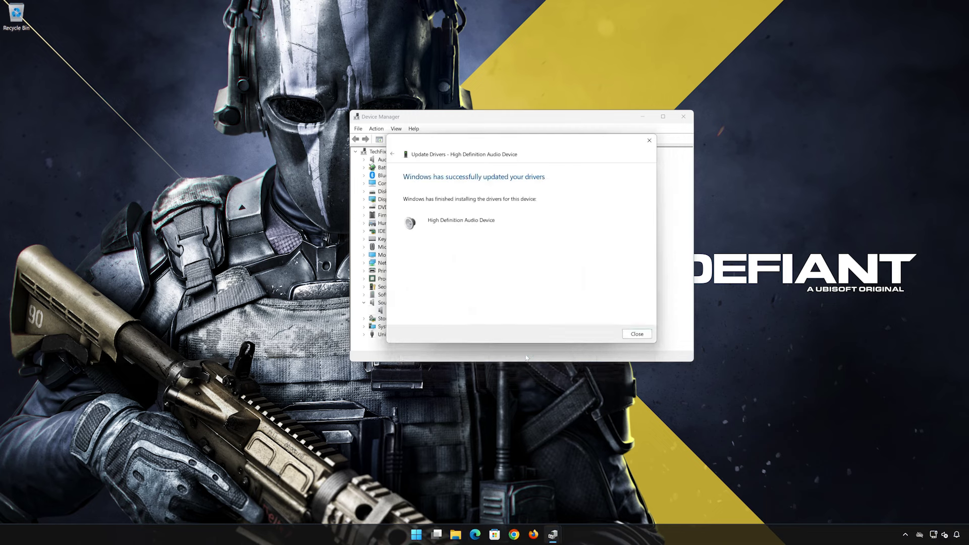
{"action": "left_click", "coordinate": [635, 335]}
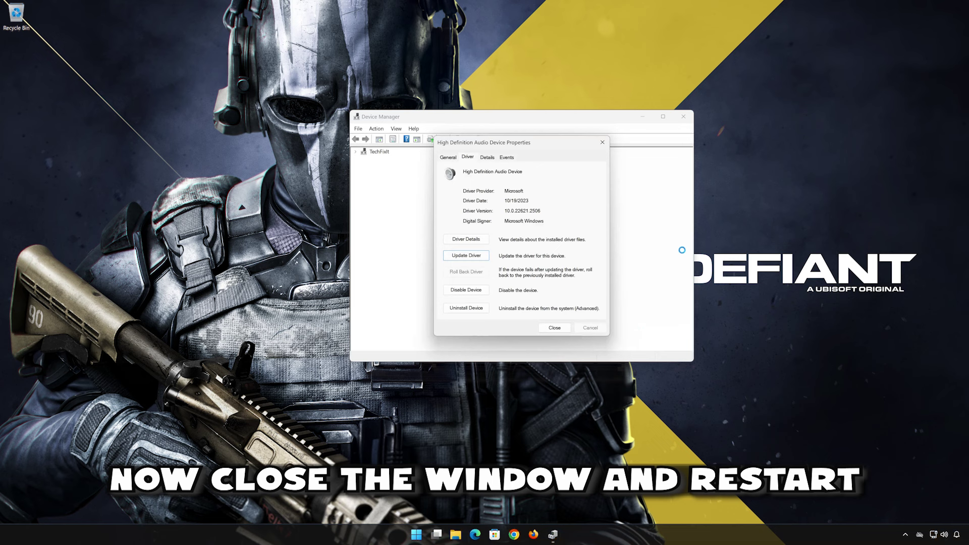
Close the device properties and Device Manager, and restart the PC.
{"action": "left_click", "coordinate": [554, 328]}
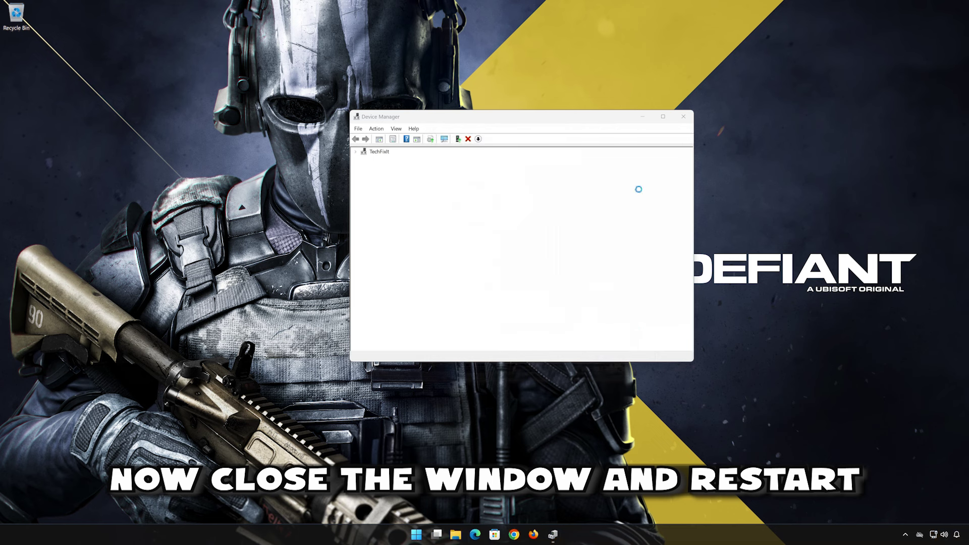
{"action": "left_click", "coordinate": [684, 117]}
{"action": "left_click", "coordinate": [426, 534]}
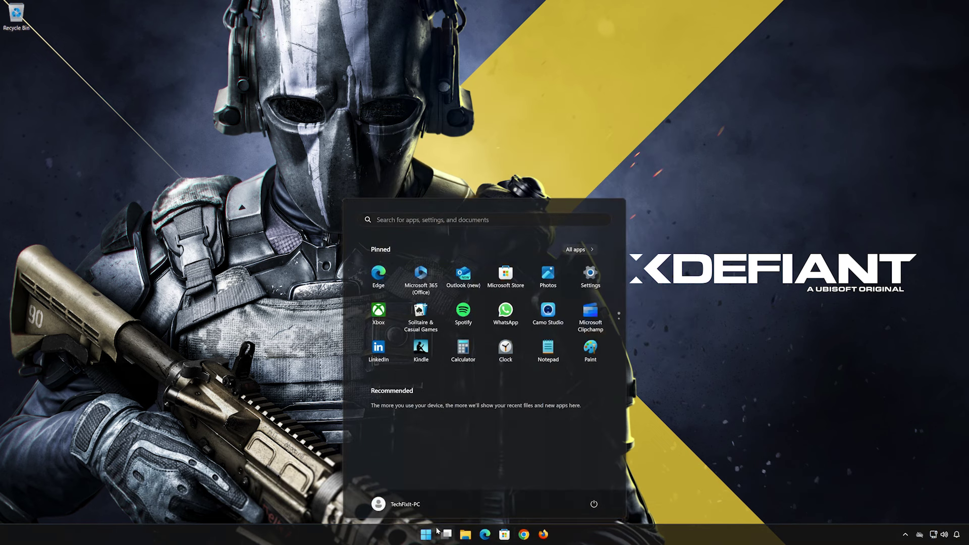
{"action": "left_click", "coordinate": [593, 504]}
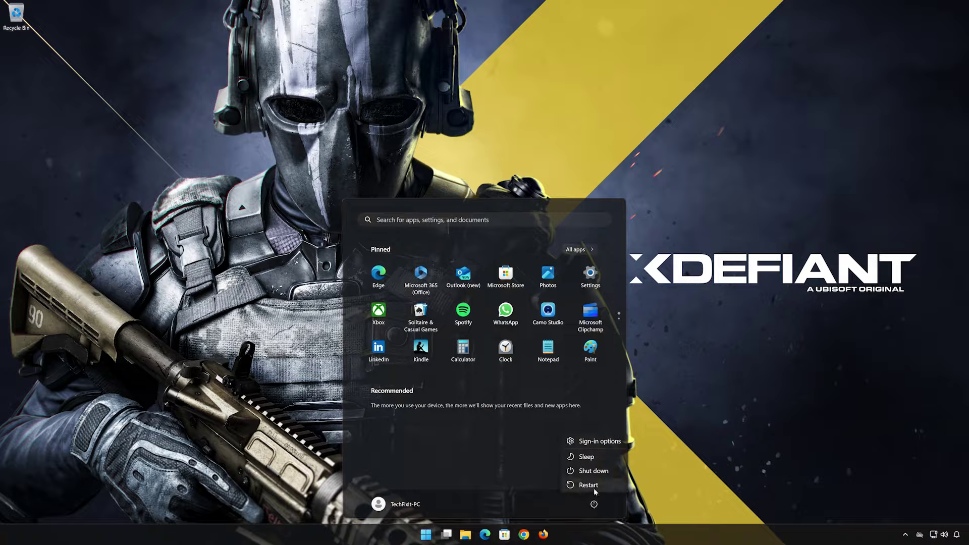
{"action": "left_click", "coordinate": [594, 488]}
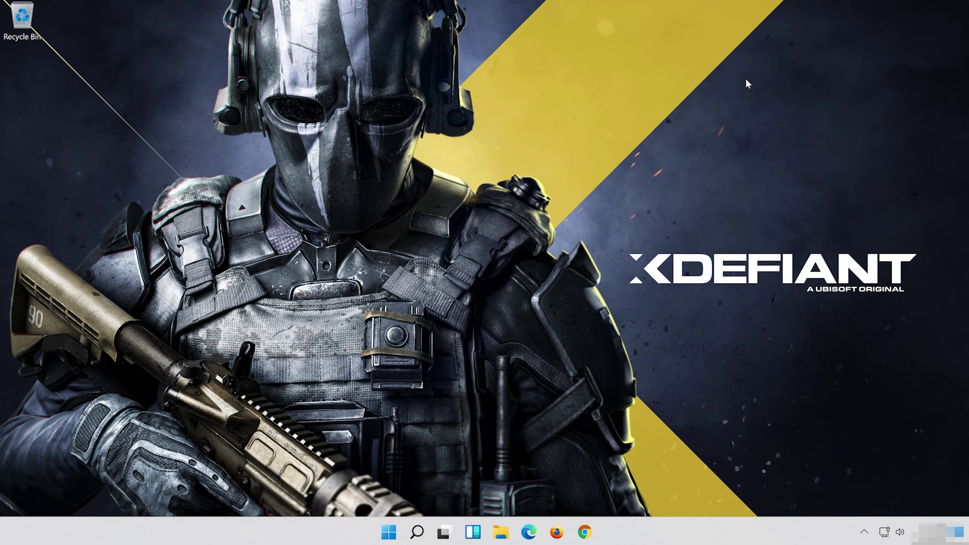
Search Windows for "device manager", open Device Manager and move its window towards the middle of the desktop.
{"action": "left_click", "coordinate": [410, 539]}
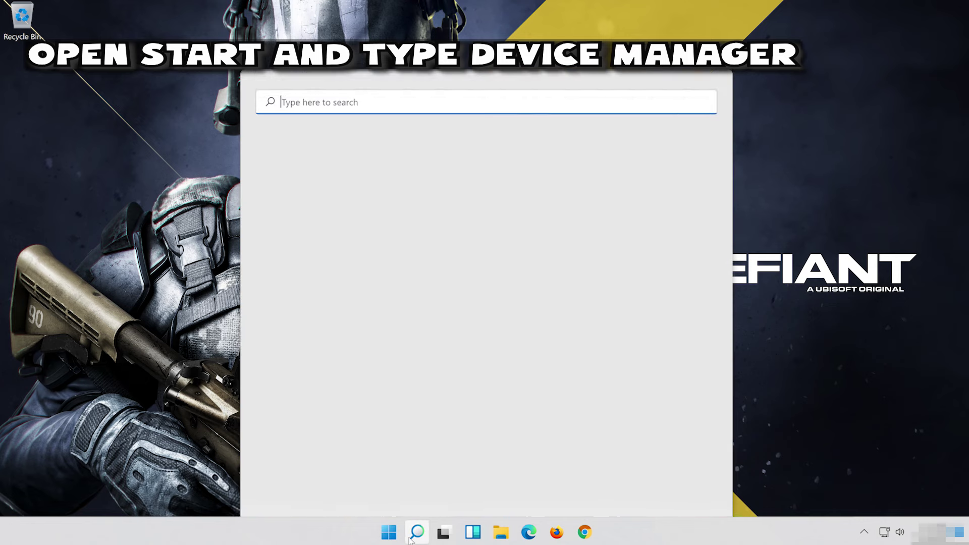
{"action": "type", "text": "devic"}
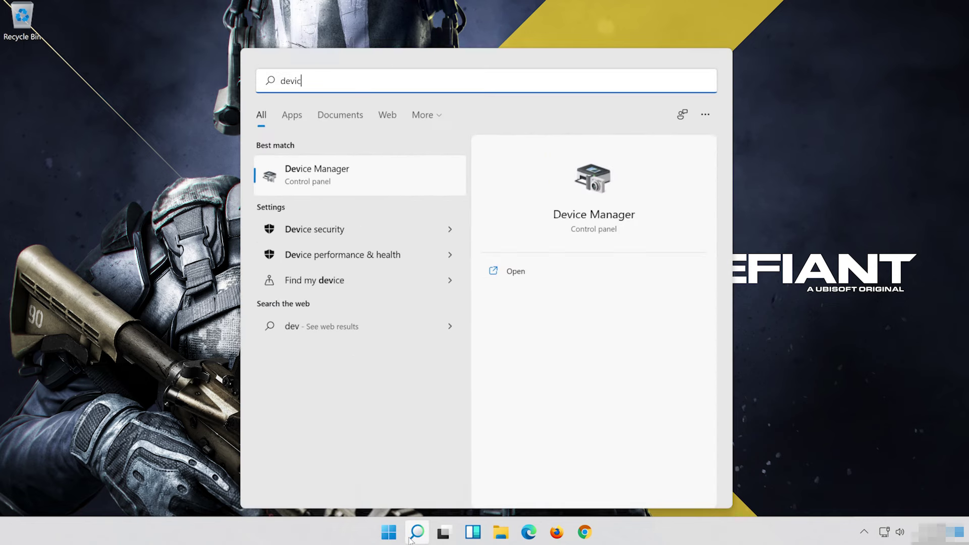
{"action": "type", "text": "e manager"}
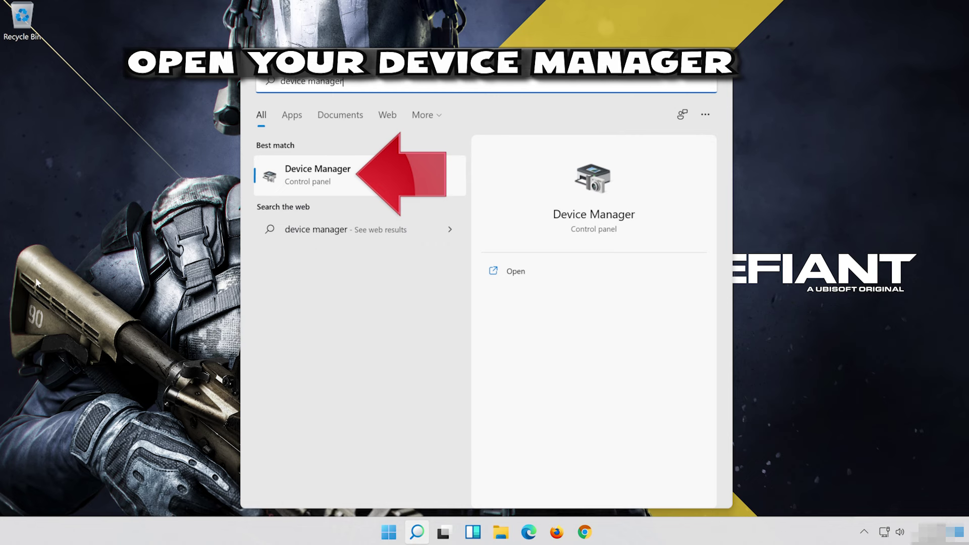
{"action": "left_click", "coordinate": [337, 183]}
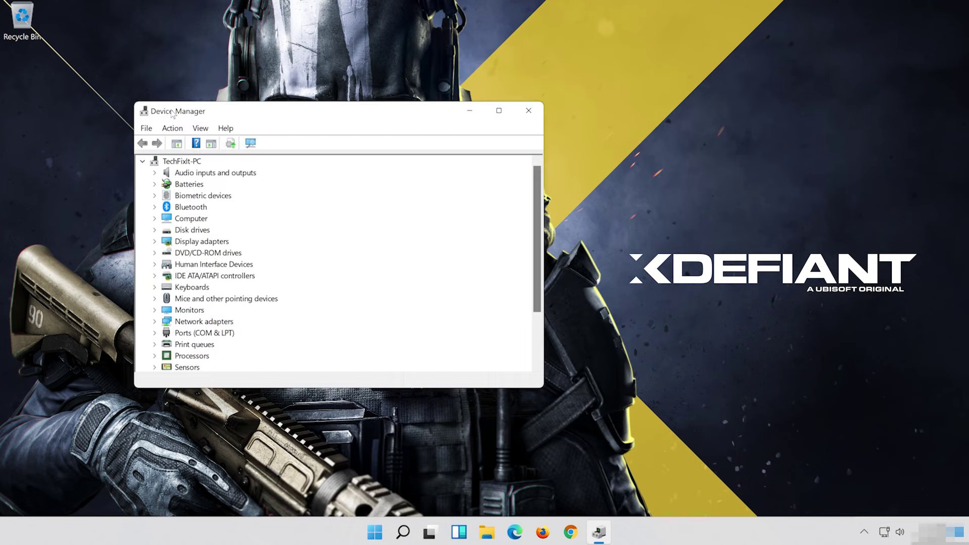
{"action": "left_click_drag", "start_coordinate": [171, 113], "coordinate": [387, 118]}
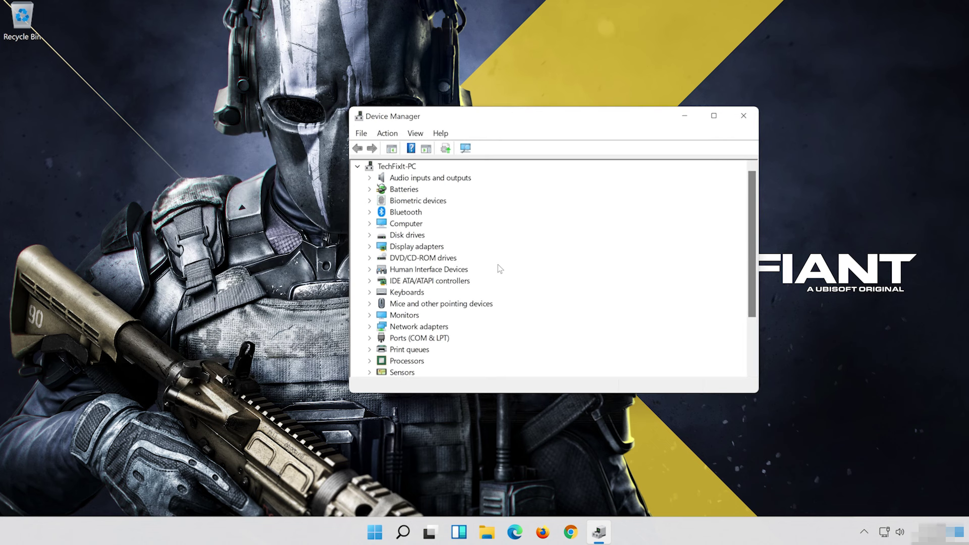
Uninstall High Definition Audio Device under Sound, video and game controllers from its driver properties, confirming the removal.
{"action": "scroll", "coordinate": [500, 269], "scroll_direction": "down", "scroll_amount": 2}
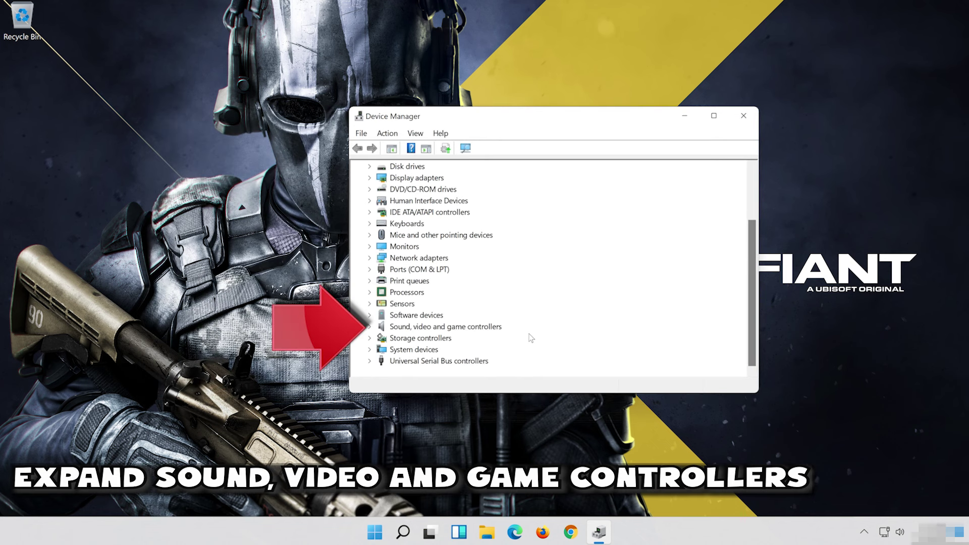
{"action": "left_click", "coordinate": [370, 327]}
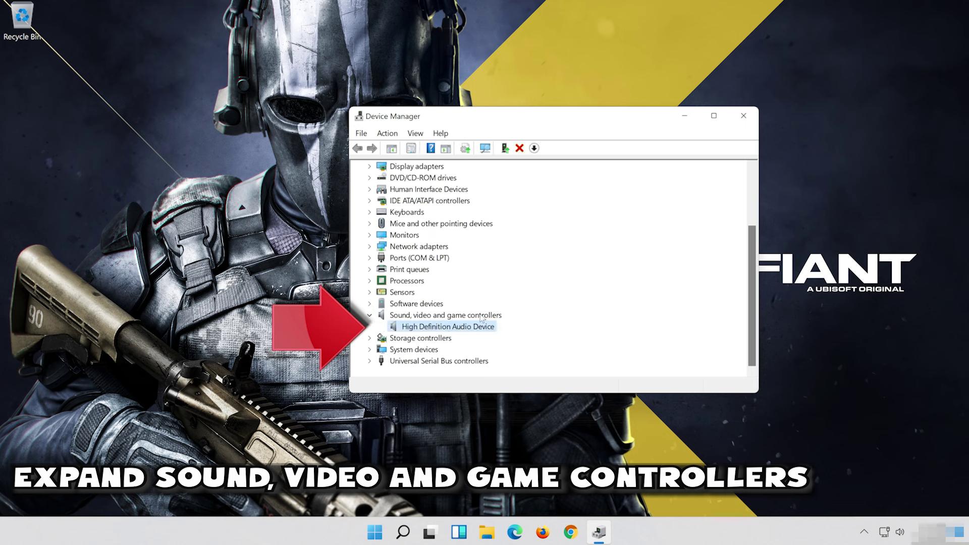
{"action": "right_click", "coordinate": [448, 330]}
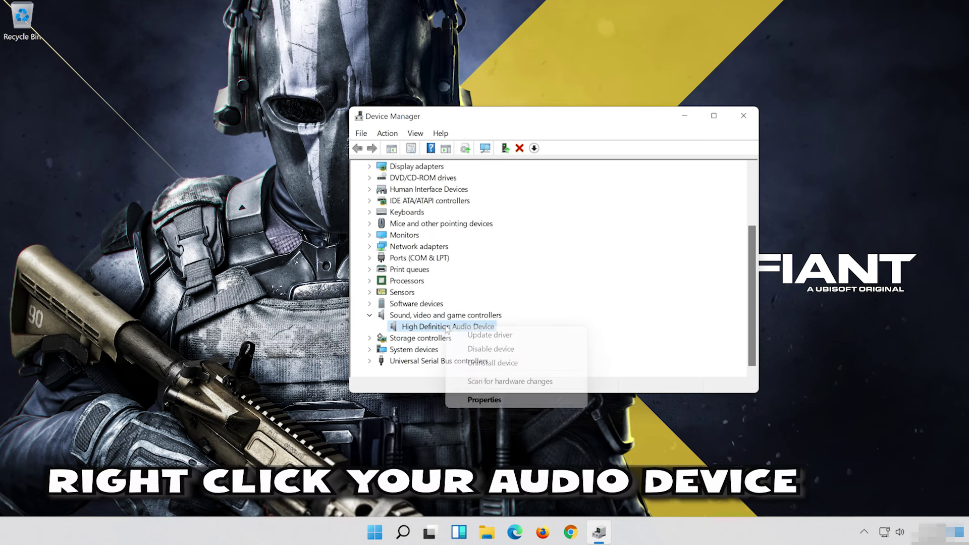
{"action": "left_click", "coordinate": [494, 401]}
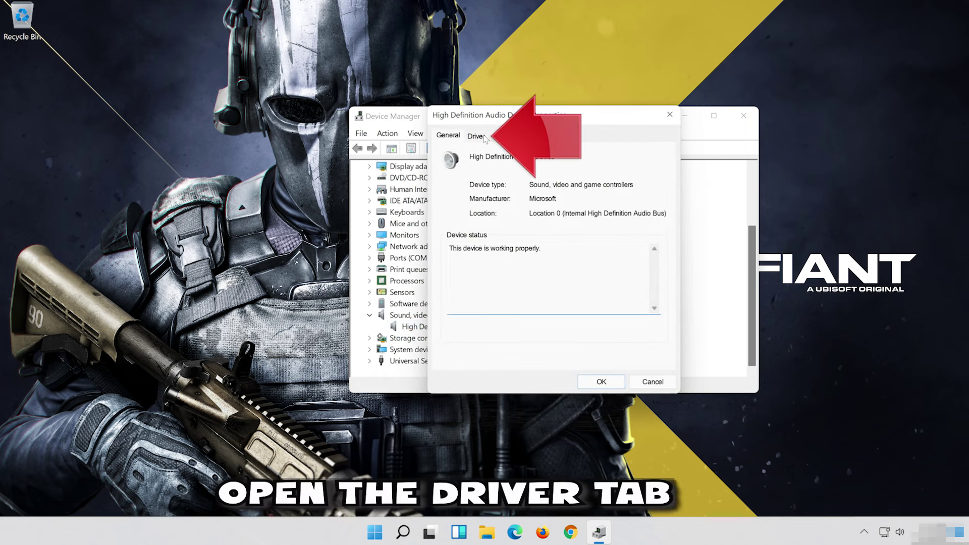
{"action": "left_click", "coordinate": [470, 140]}
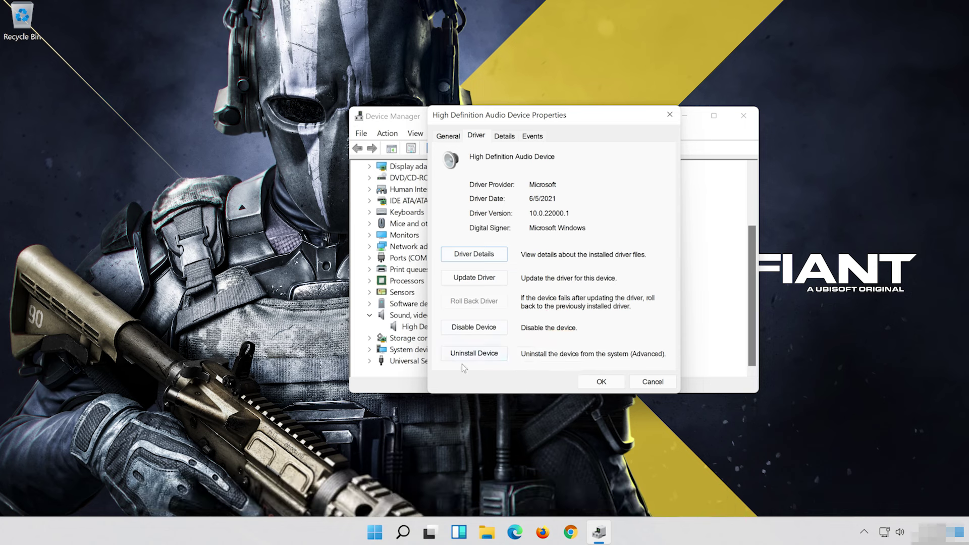
{"action": "left_click", "coordinate": [476, 353]}
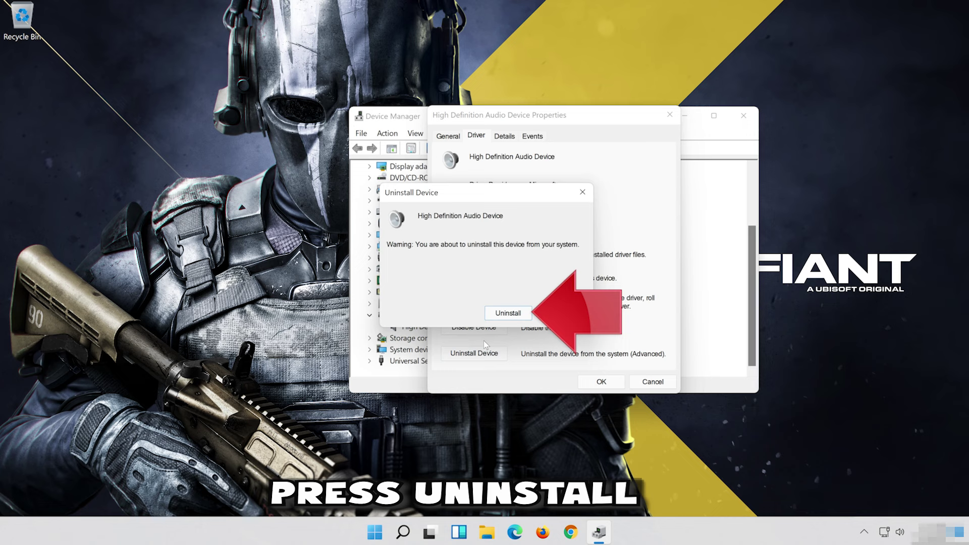
{"action": "left_click", "coordinate": [508, 313]}
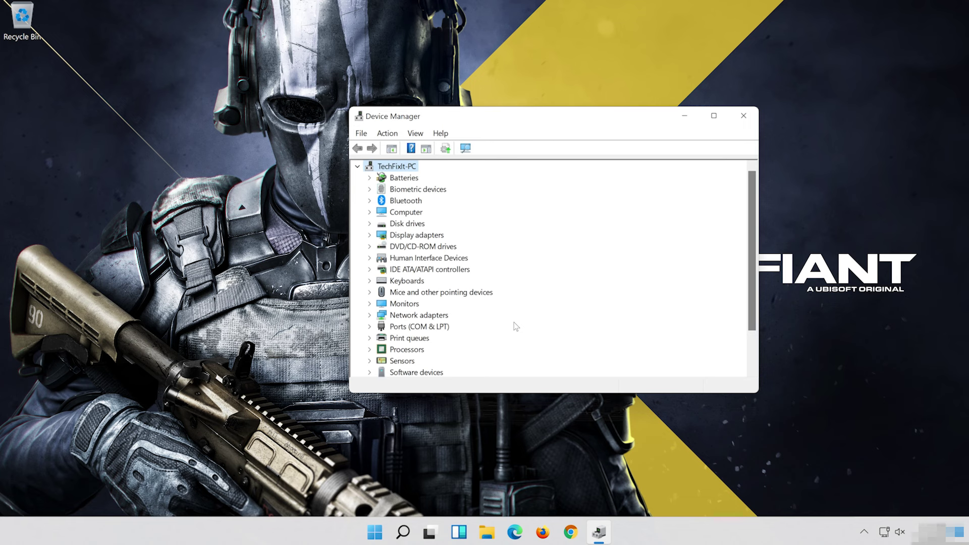
Close Device Manager and restart the PC.
{"action": "left_click", "coordinate": [743, 116]}
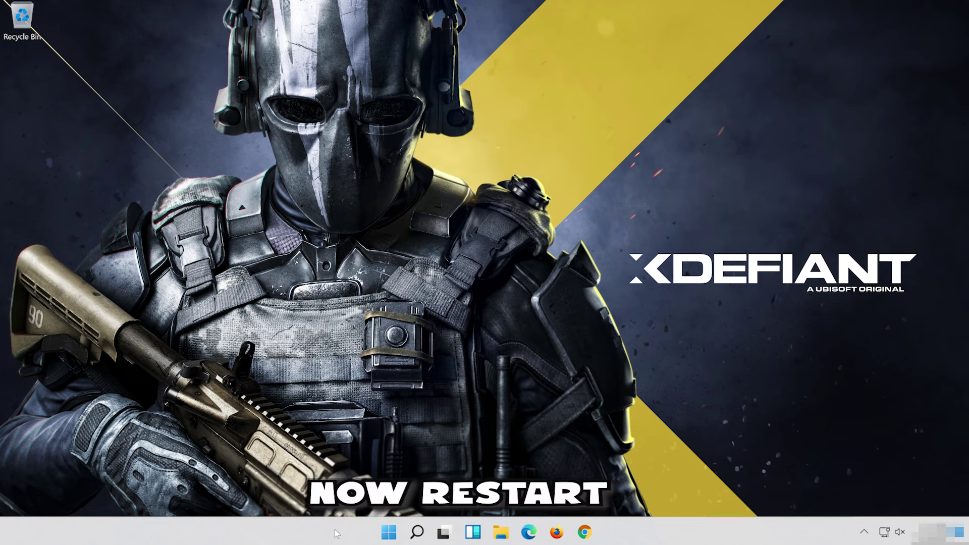
{"action": "left_click", "coordinate": [390, 533]}
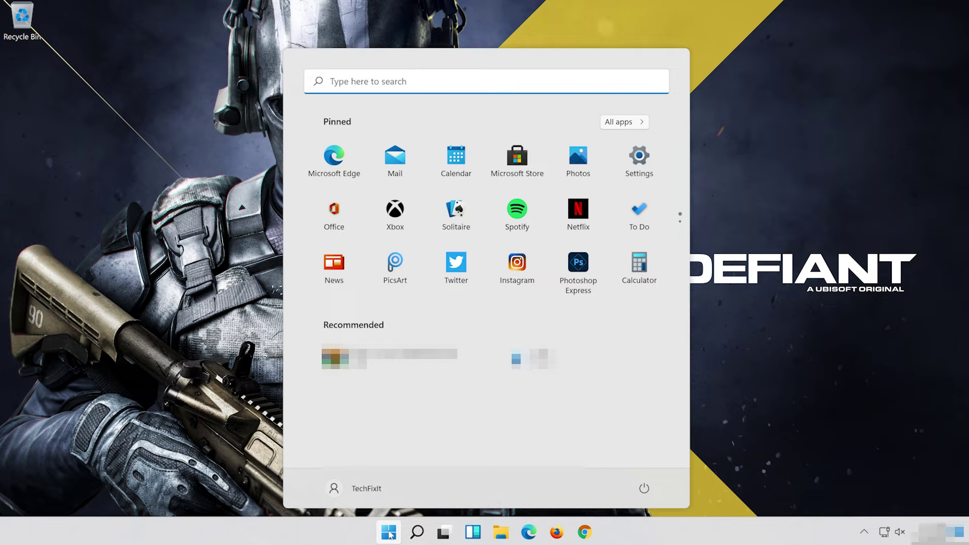
{"action": "left_click", "coordinate": [644, 489]}
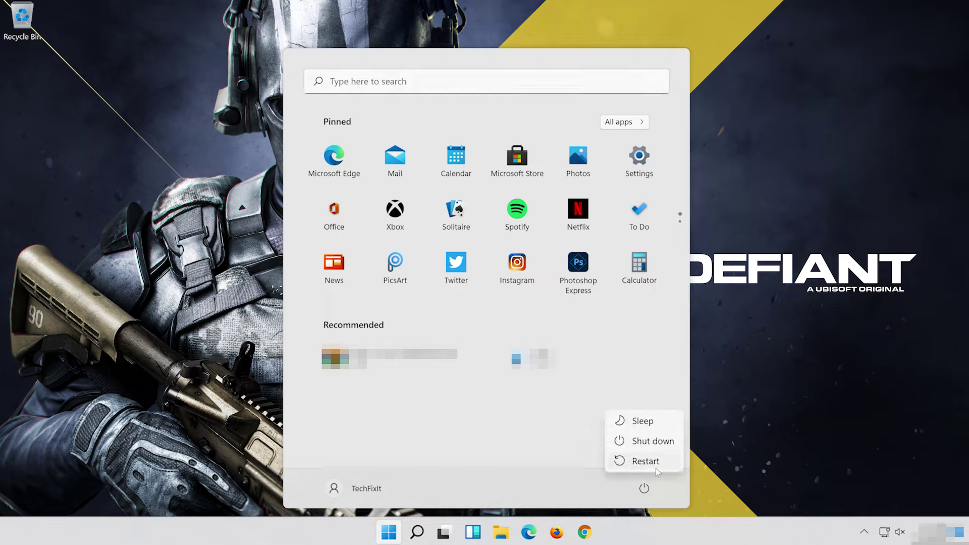
{"action": "left_click", "coordinate": [654, 467]}
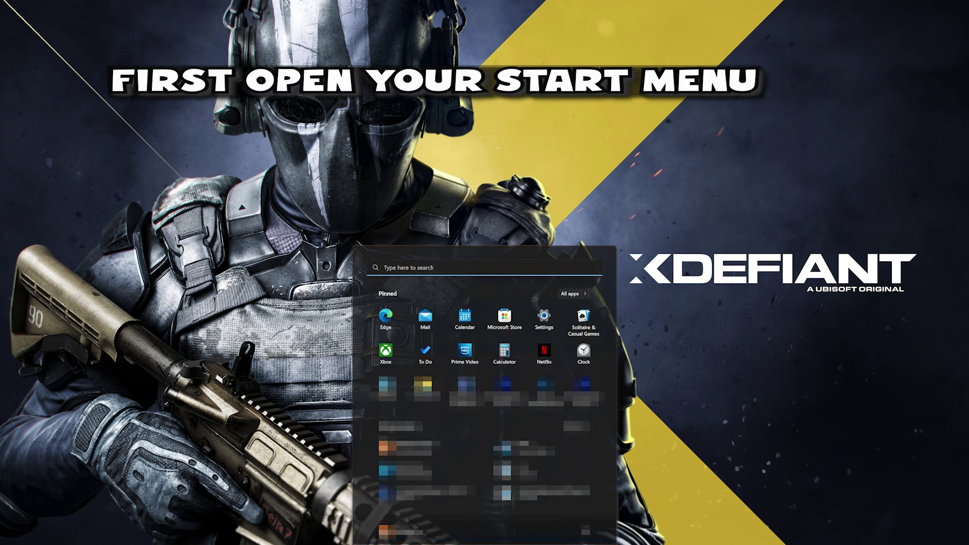
Open the system's Sound settings, view the properties of the HDV 820 headphones and return to the output device list.
{"action": "left_click", "coordinate": [548, 318]}
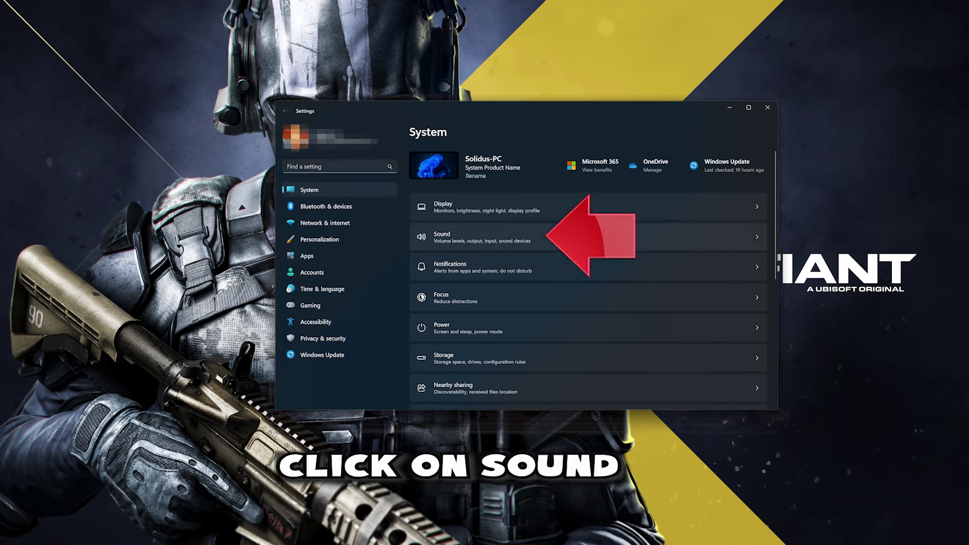
{"action": "left_click", "coordinate": [572, 236]}
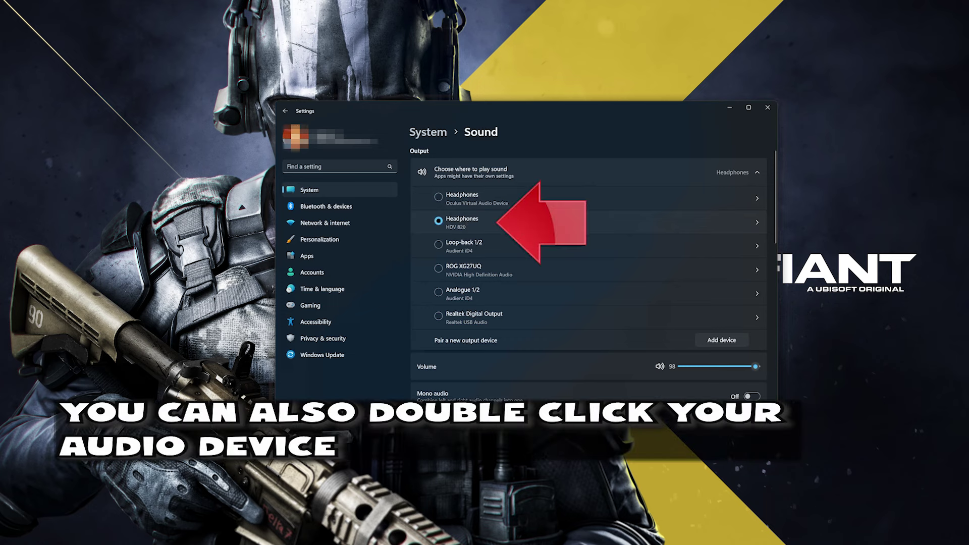
{"action": "double_click", "coordinate": [465, 220]}
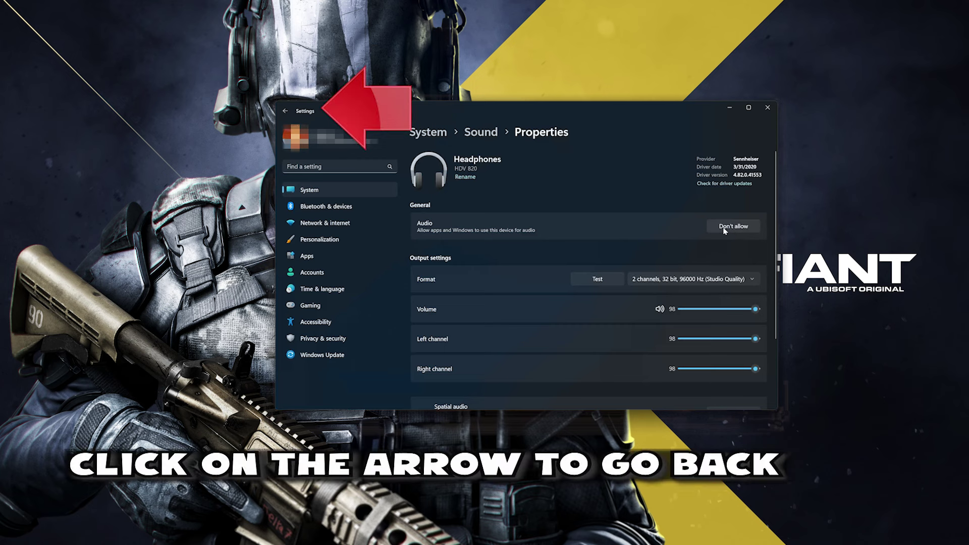
{"action": "left_click", "coordinate": [285, 110]}
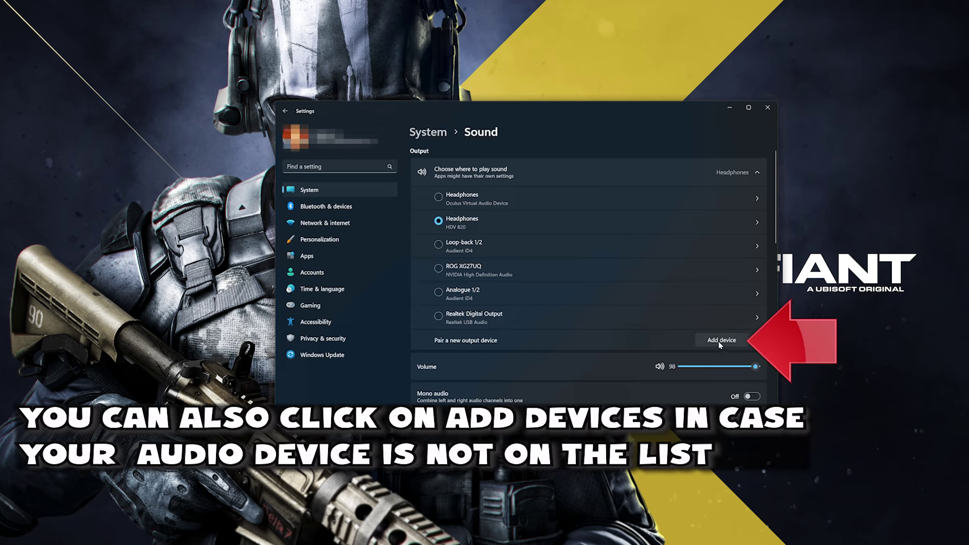
View the device types offered for pairing a new output device, cancel the pairing and close Settings.
{"action": "left_click", "coordinate": [721, 340]}
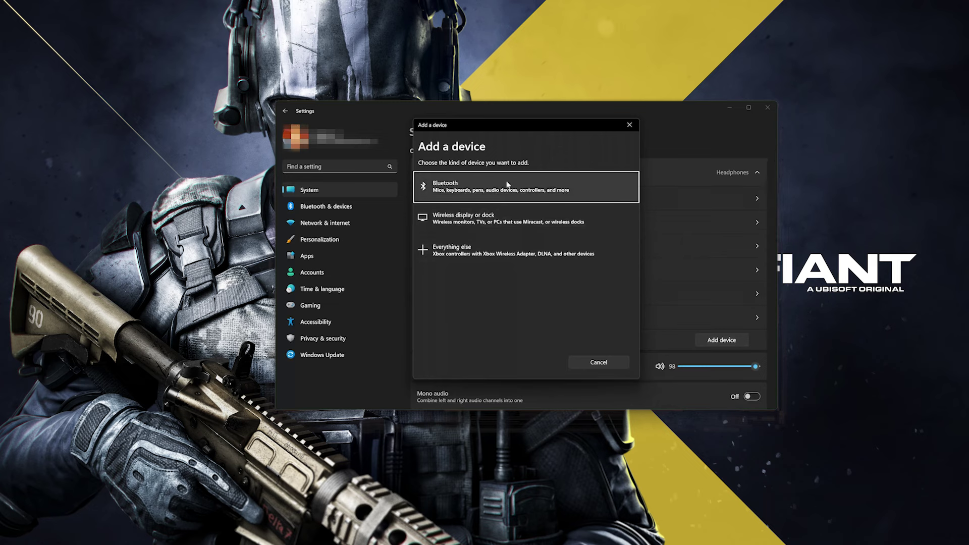
{"action": "left_click", "coordinate": [629, 126]}
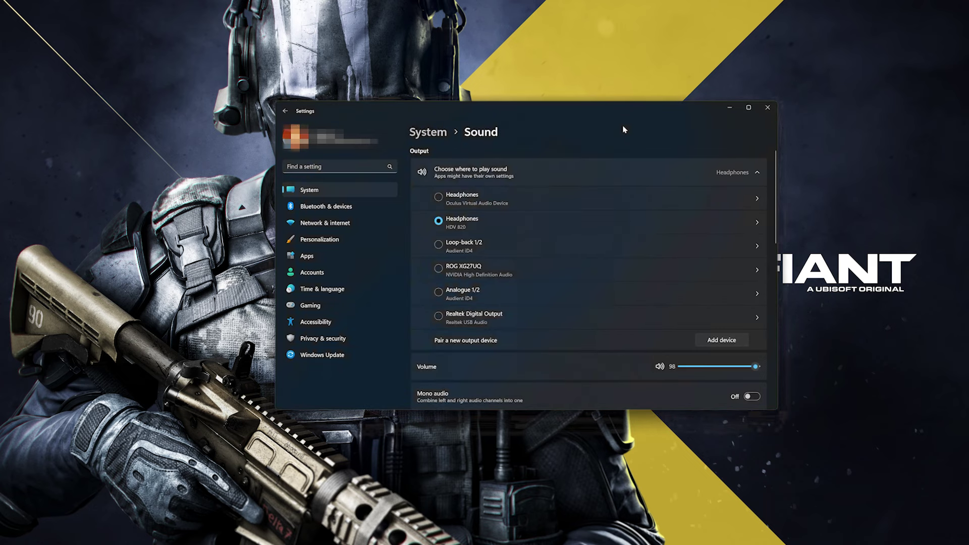
{"action": "left_click", "coordinate": [768, 107]}
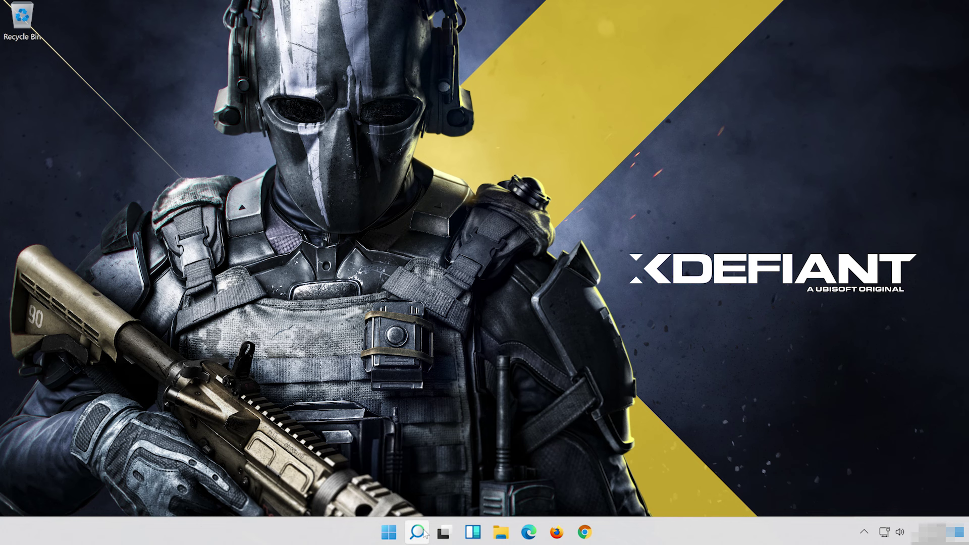
Search Windows for "device manager", open Device Manager and shift its window closer to the desktop's centre.
{"action": "left_click", "coordinate": [421, 532]}
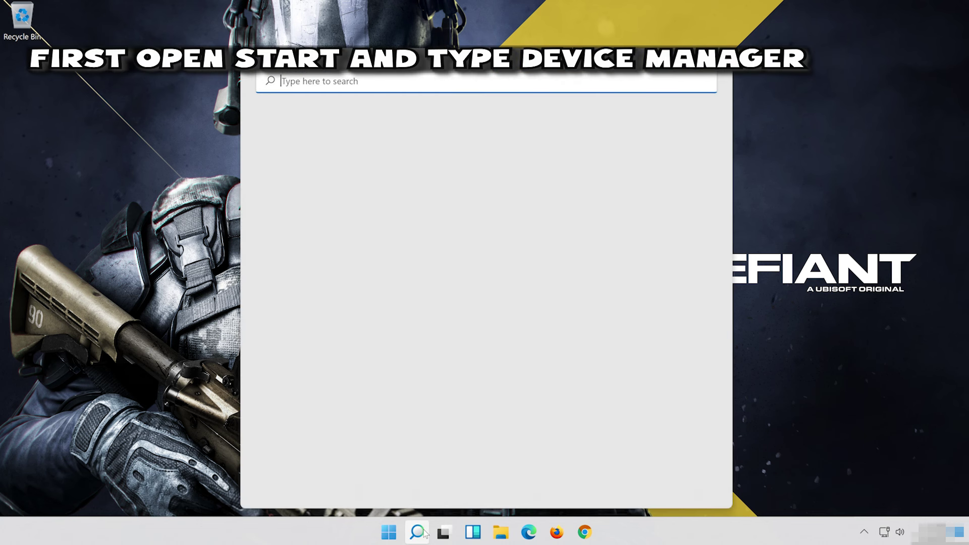
{"action": "type", "text": "dev"}
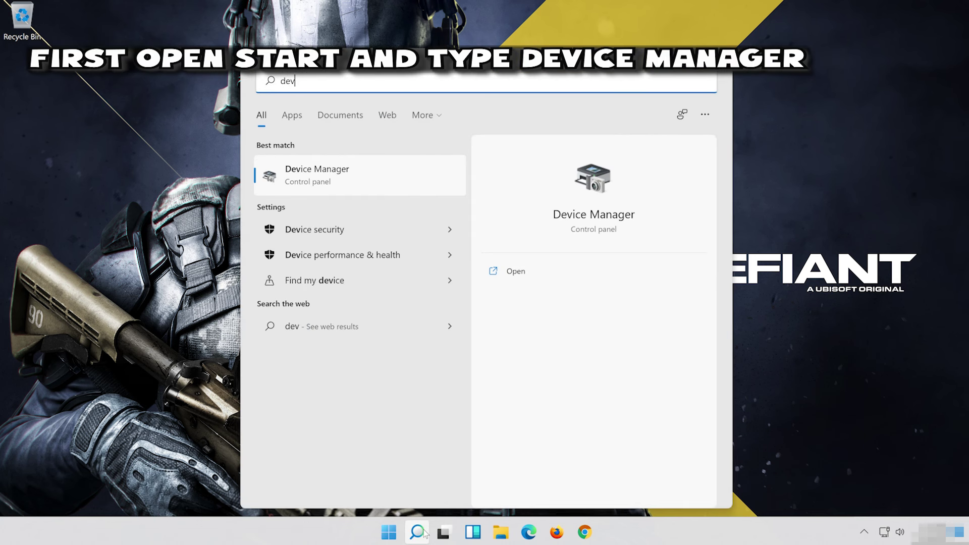
{"action": "type", "text": "ice ma"}
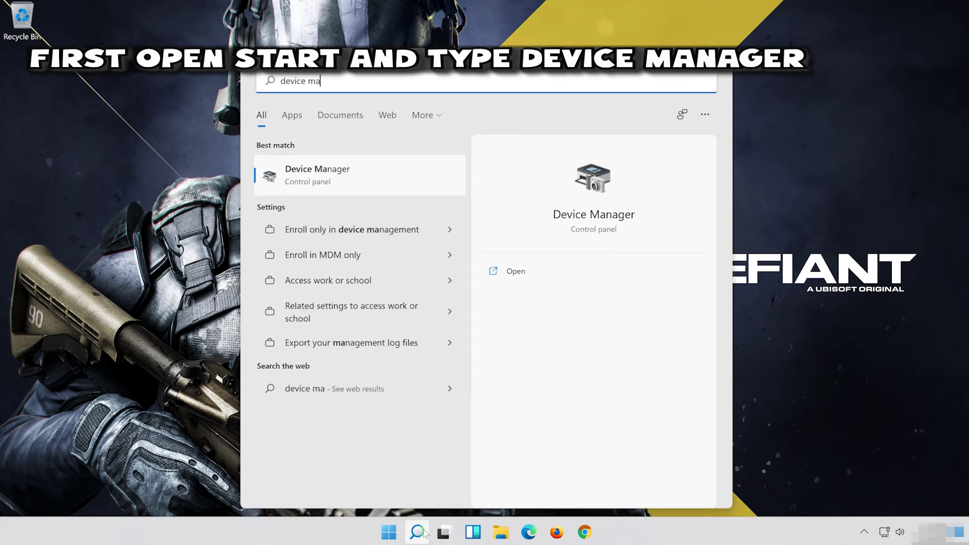
{"action": "type", "text": "nager"}
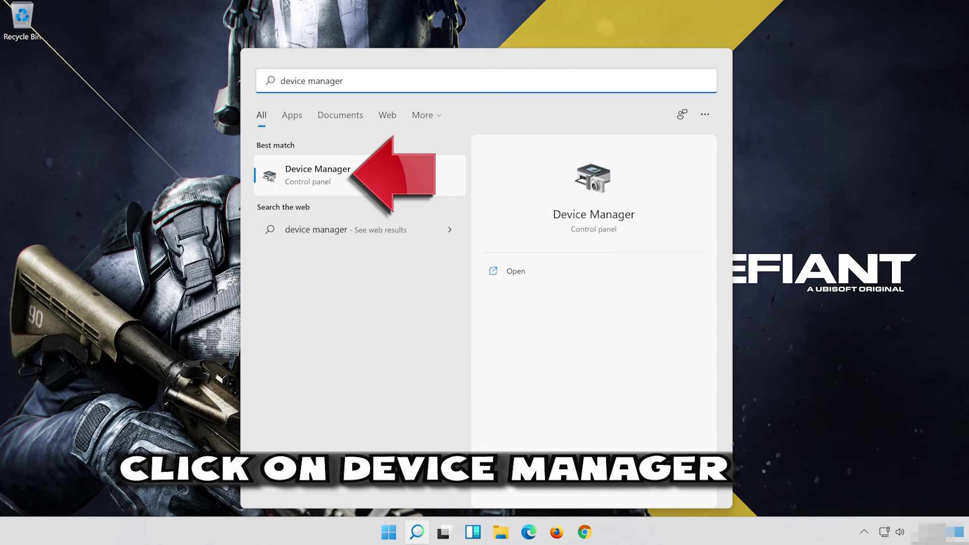
{"action": "left_click", "coordinate": [402, 179]}
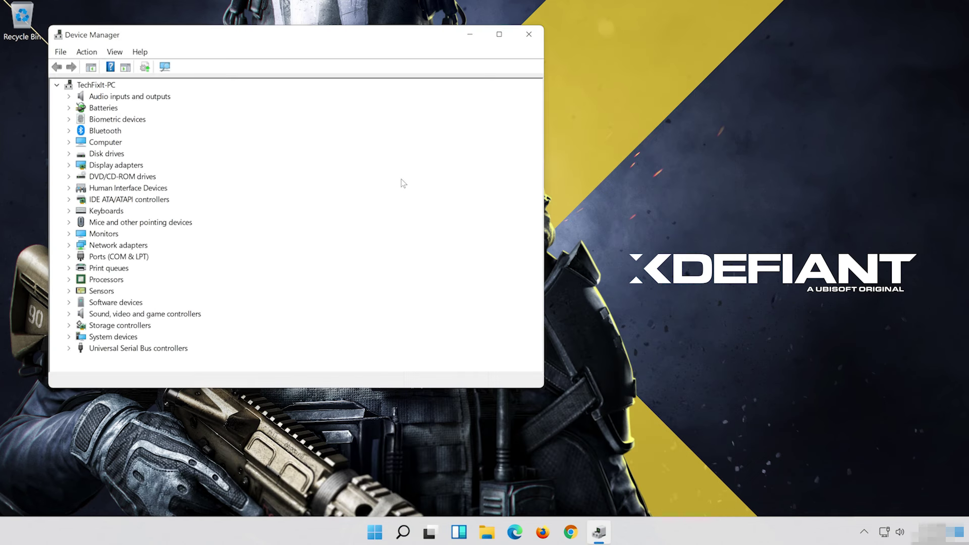
{"action": "left_click_drag", "start_coordinate": [318, 37], "coordinate": [554, 49]}
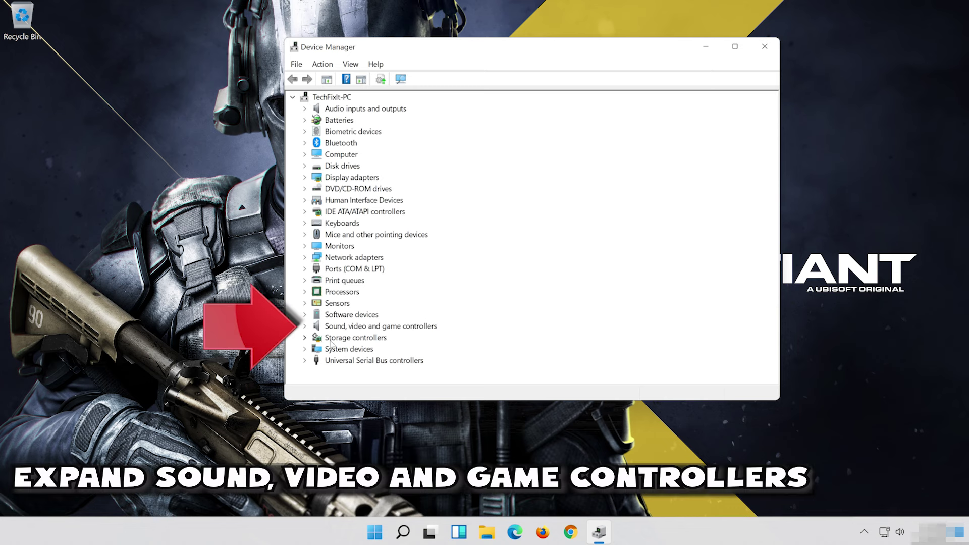
Open the driver properties of High Definition Audio Device under Sound, video and game controllers.
{"action": "left_click", "coordinate": [307, 326]}
{"action": "left_click", "coordinate": [333, 339]}
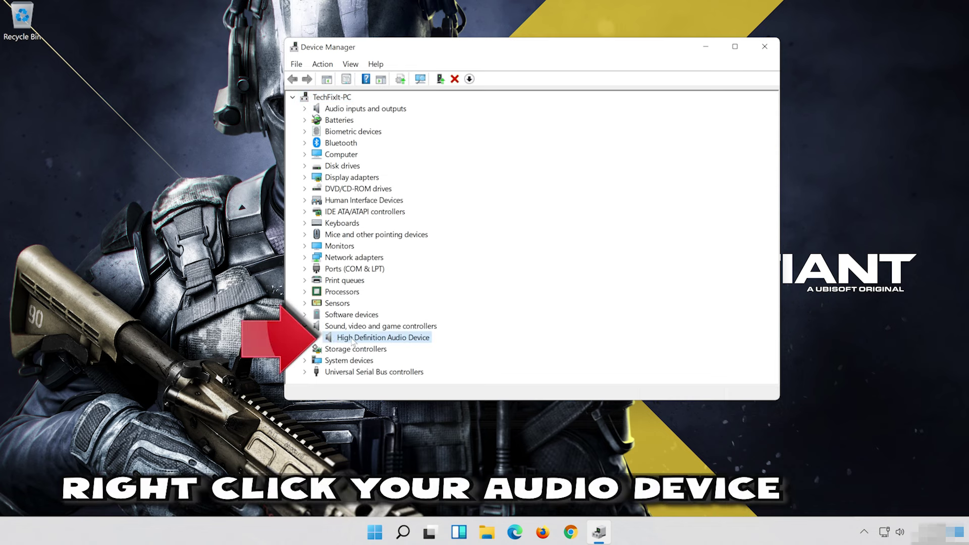
{"action": "right_click", "coordinate": [406, 342]}
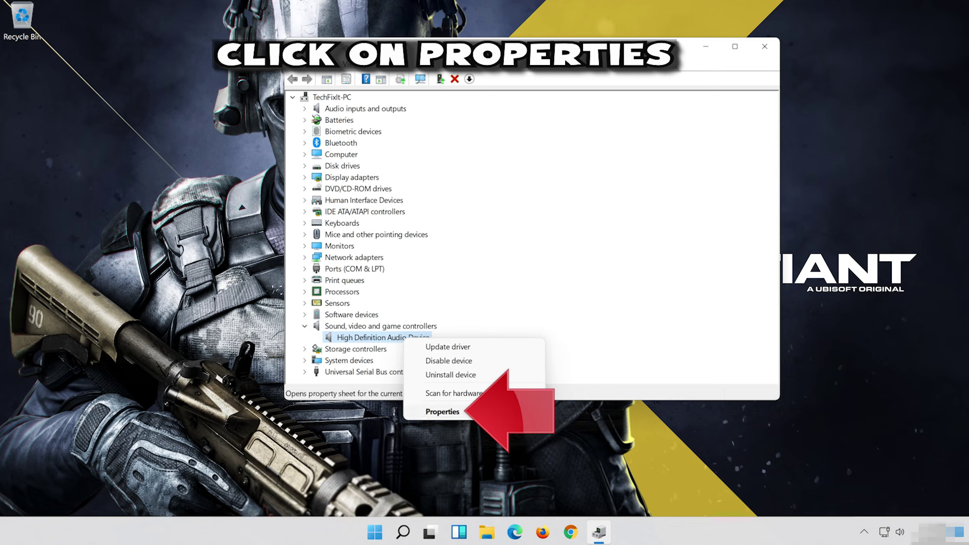
{"action": "left_click", "coordinate": [471, 410]}
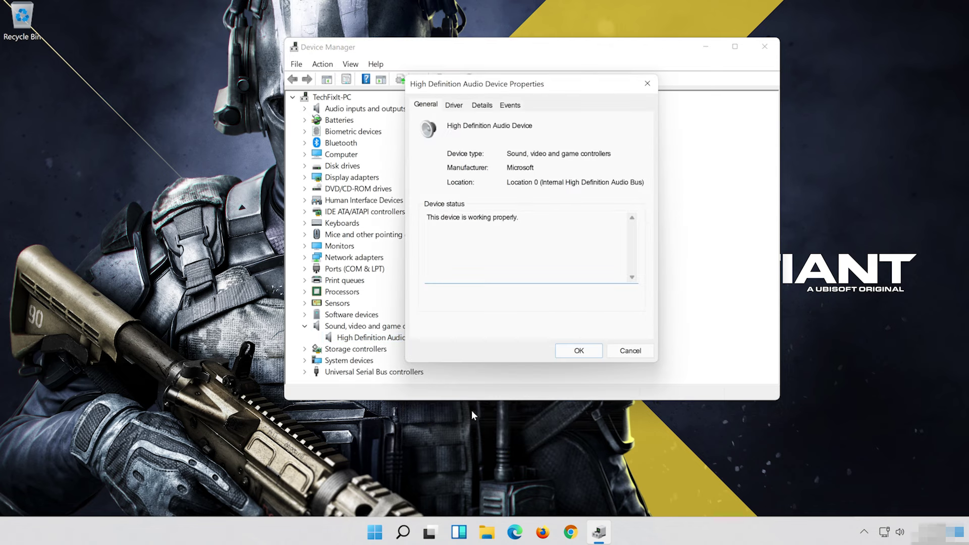
{"action": "left_click", "coordinate": [461, 106]}
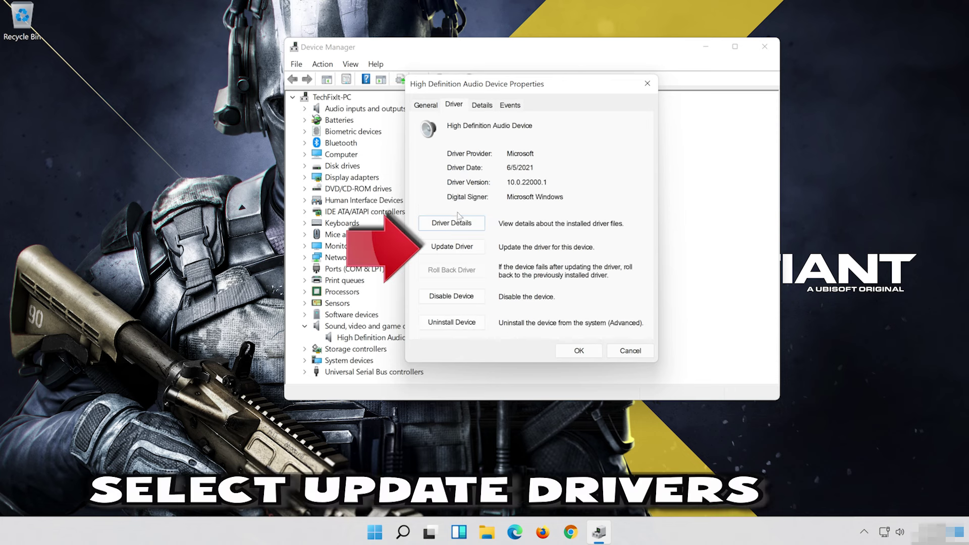
Update the audio device's driver automatically, continue the driver search on Windows Update and check for updates.
{"action": "left_click", "coordinate": [454, 247]}
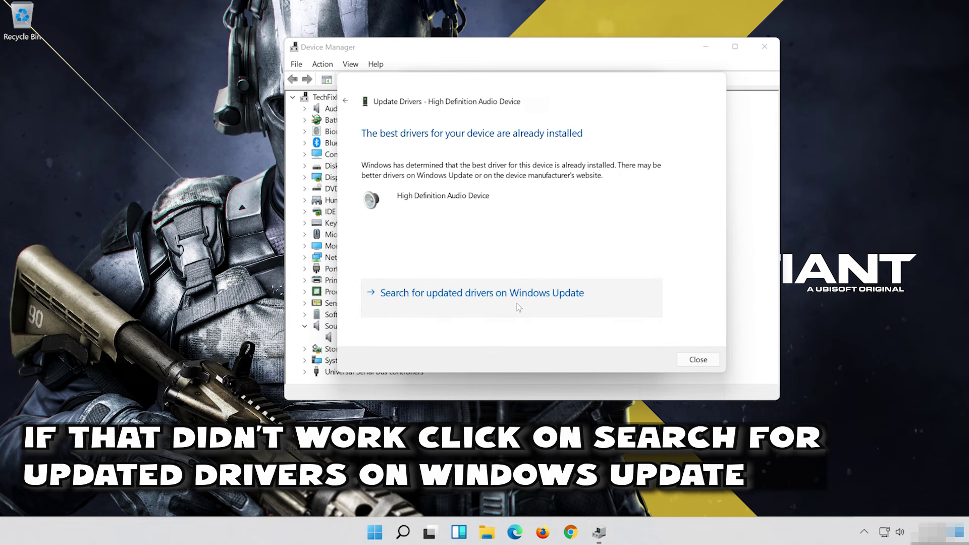
{"action": "left_click", "coordinate": [519, 308]}
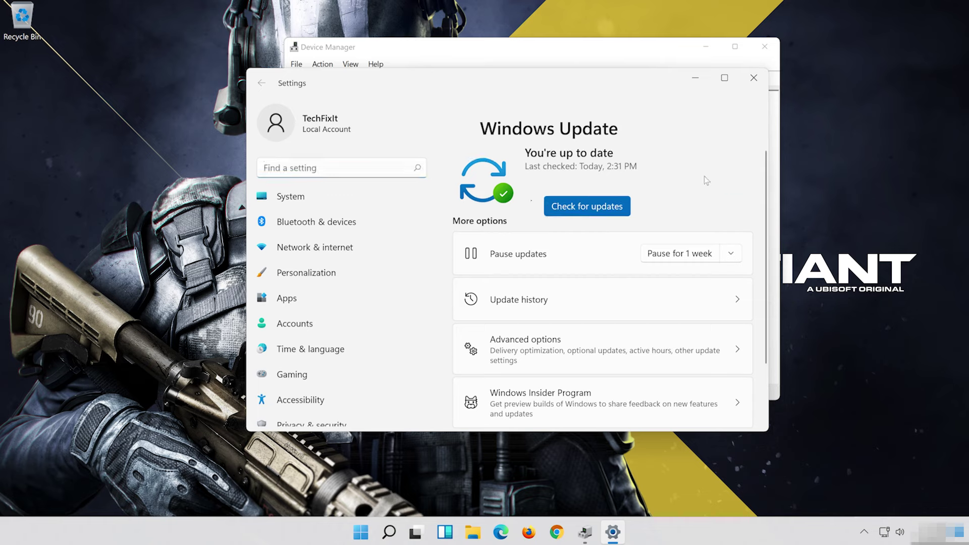
{"action": "left_click", "coordinate": [704, 178]}
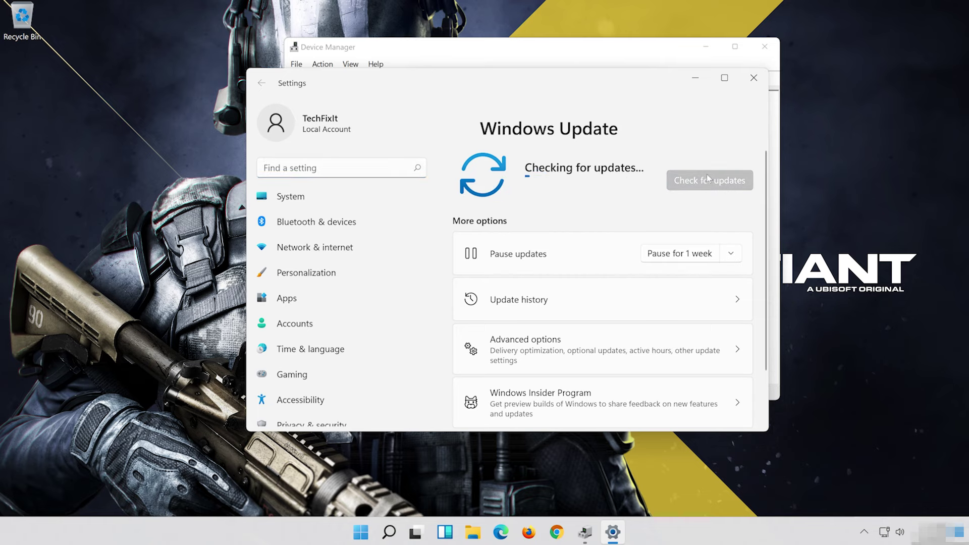